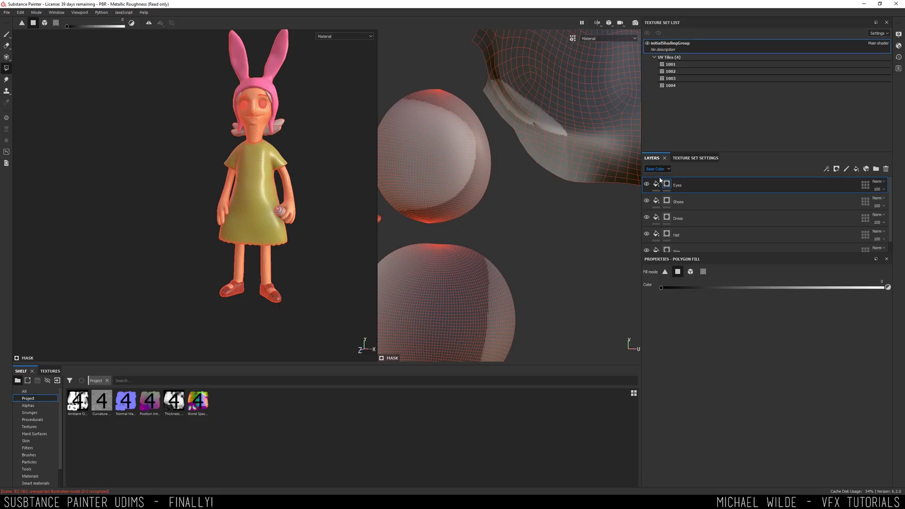
- Use Polygon Fill on the Hair layer's mask and raise the roughness of the Dress layer
click(677, 186)
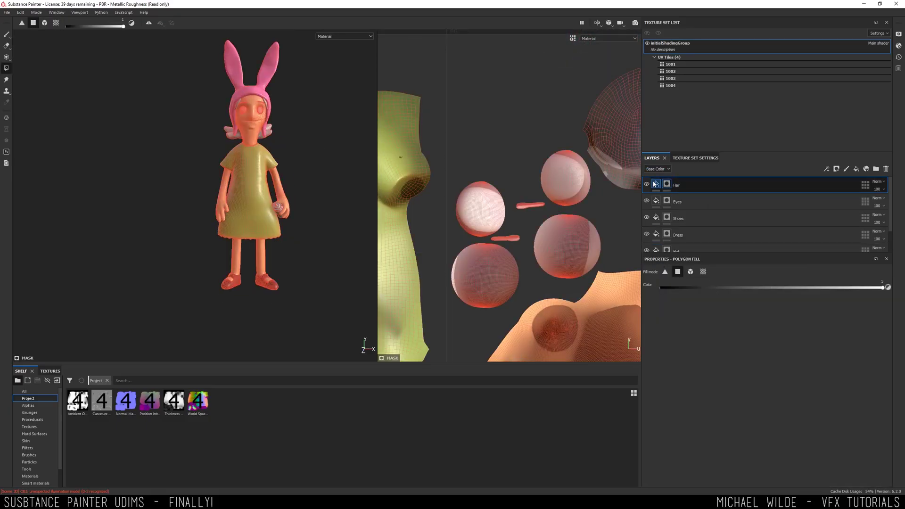
key(4)
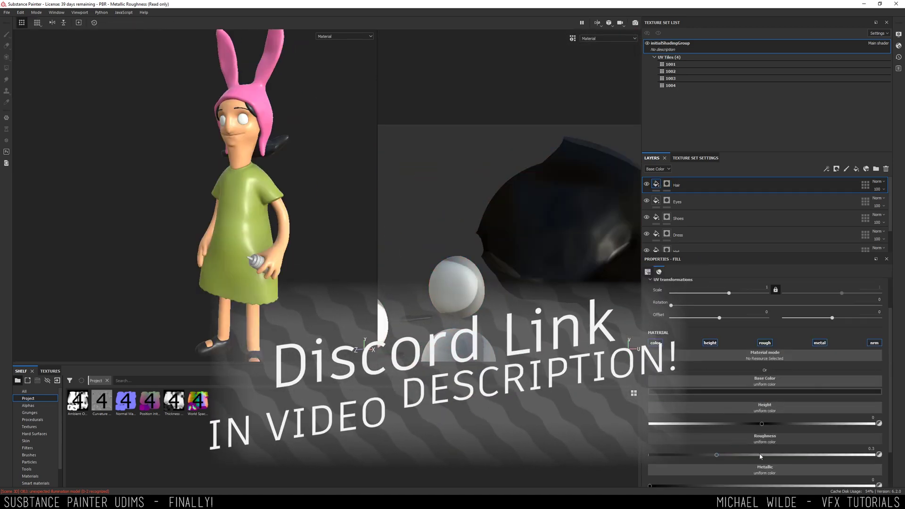
click(677, 201)
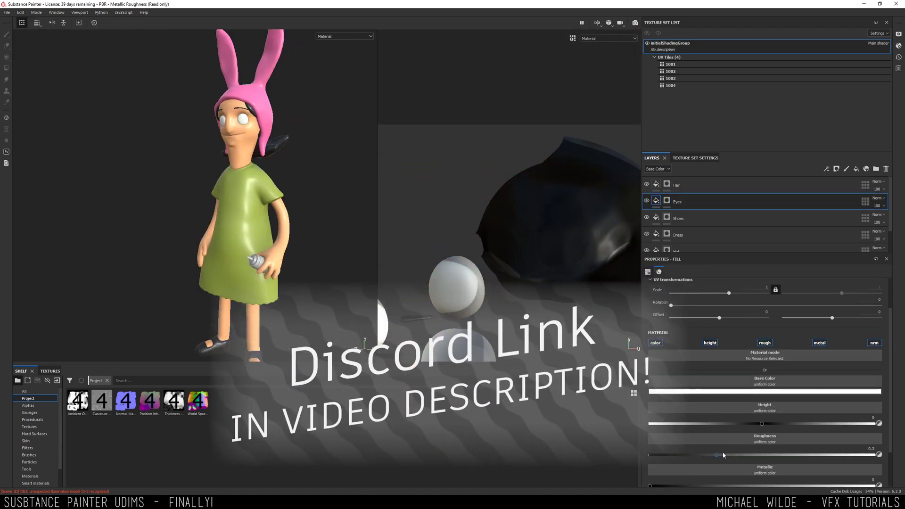
click(678, 218)
click(678, 234)
drag(716, 454, 805, 460)
scroll(677, 235, down, 1)
click(676, 230)
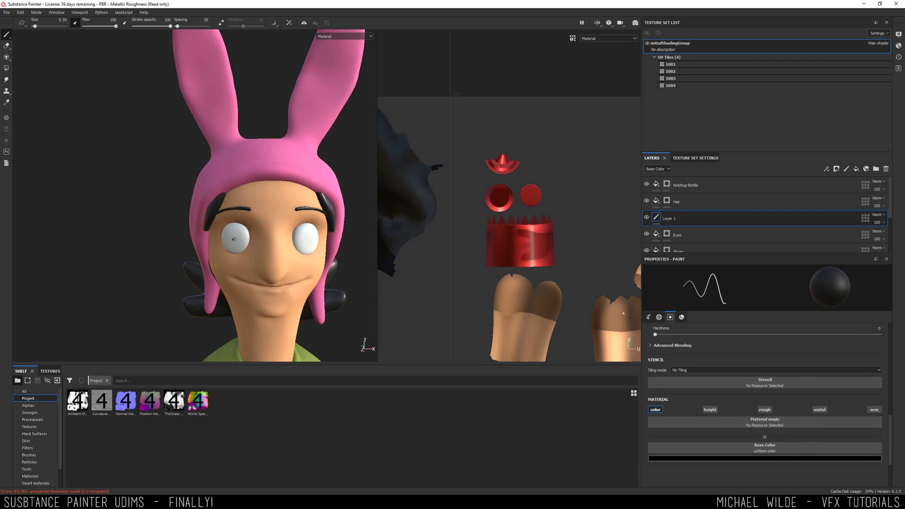
- Paint black pupils onto the character's white eyes on Layer 1
alt+drag(235, 238, 321, 236)
alt+middle_drag(279, 228, 278, 132)
click(256, 239)
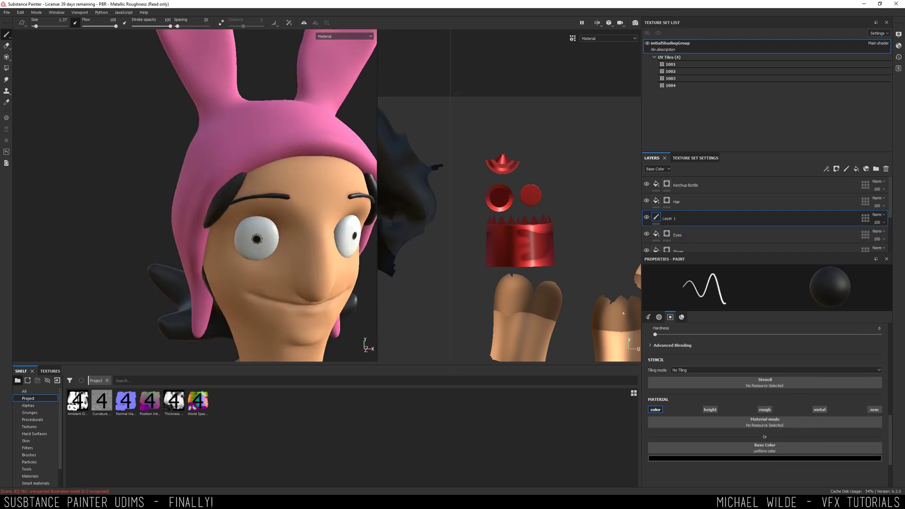
alt+middle_drag(256, 239, 194, 231)
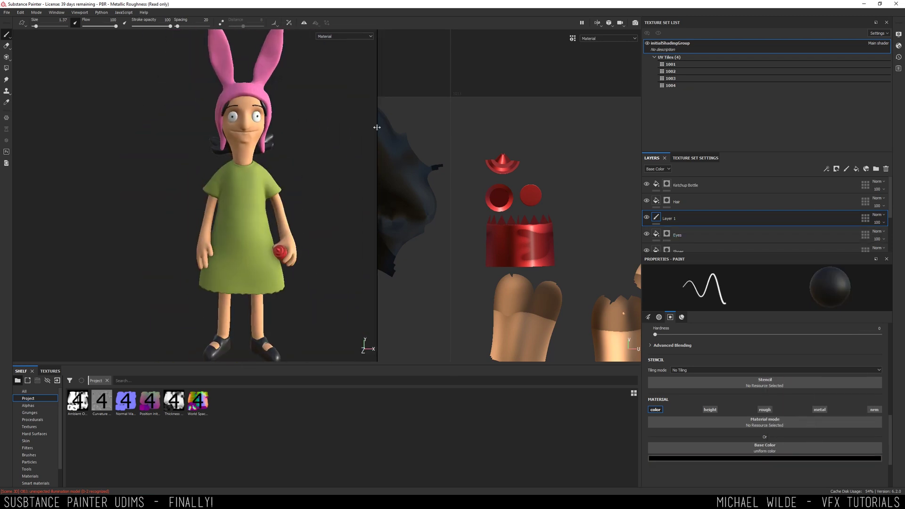
- Add a fill layer that affects only roughness and assign the Grunge Dirt Scratched texture to it
click(856, 169)
click(765, 410)
click(33, 419)
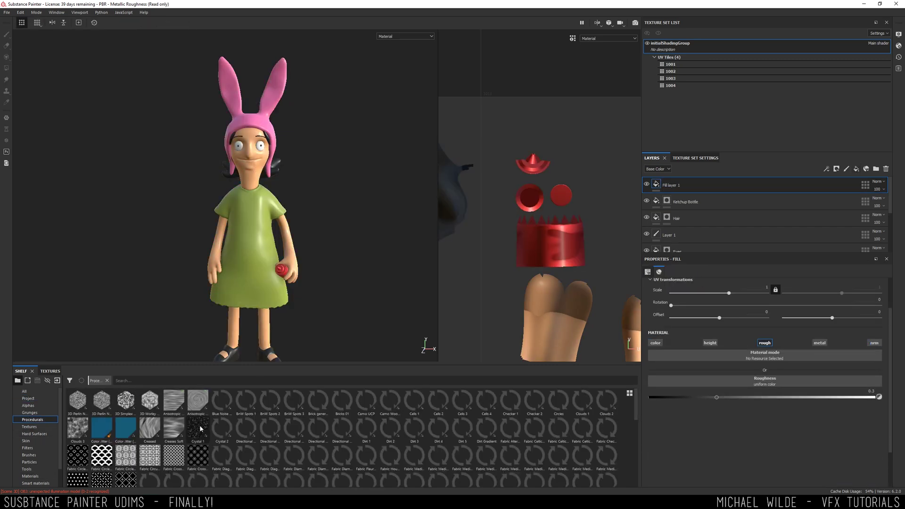
scroll(201, 428, down, 3)
drag(294, 452, 765, 381)
- Name the new fill layer "Roughness Breakup" and lower its opacity in the roughness channel
text(Roughness Breakup)
key(Return)
click(878, 189)
drag(898, 202, 878, 203)
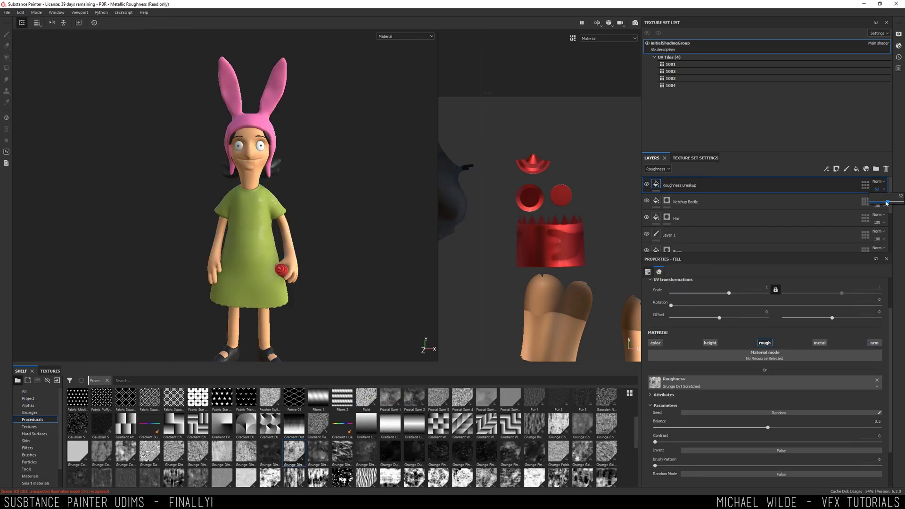
alt+right_drag(283, 186, 622, 212)
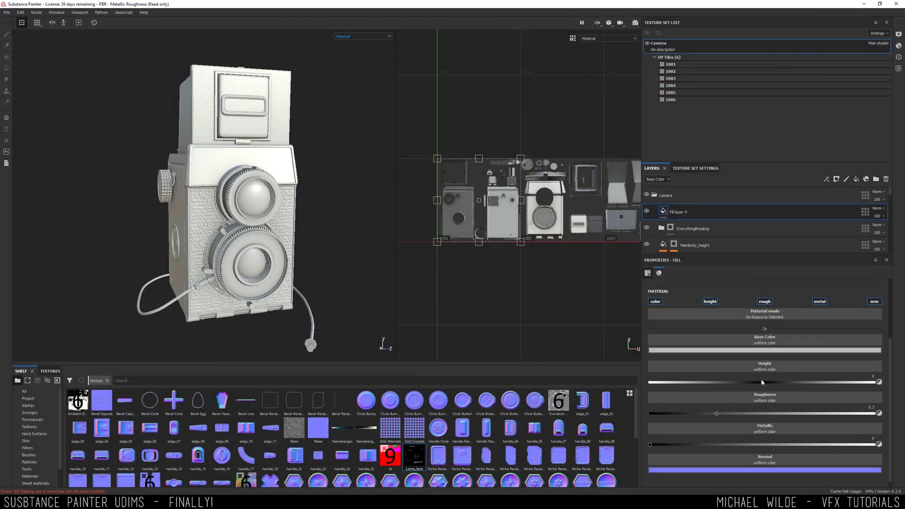
- Set Fill layer 4's roughness to about 0.35 and give the layer a black mask with a paint effect
mouse_move(717, 413)
mouse_down()
mouse_move(757, 416)
mouse_move(722, 416)
mouse_up()
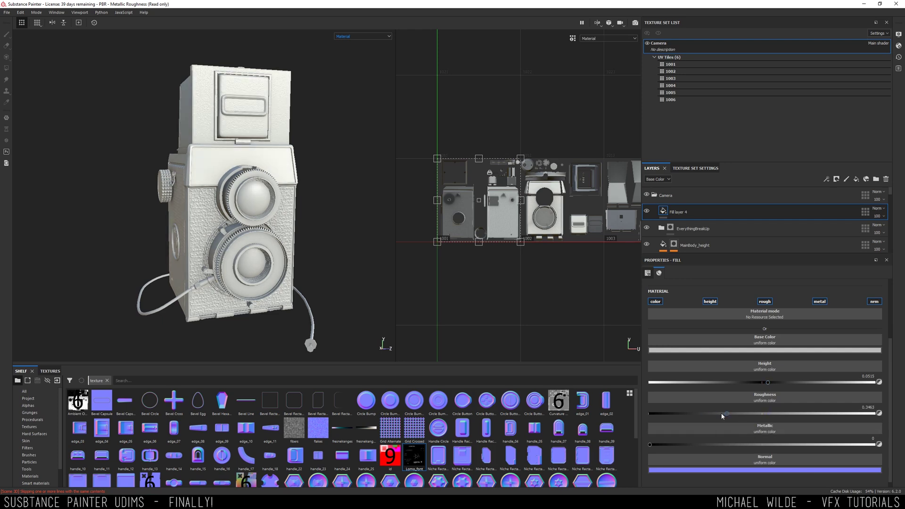
right_click(684, 210)
click(705, 221)
right_click(684, 209)
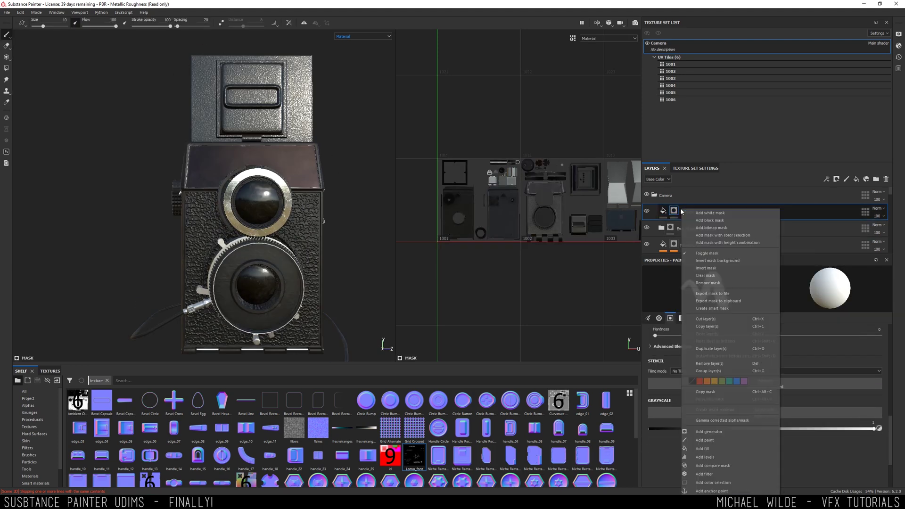
click(702, 440)
- Load Lomo_font as the brush stencil, align it over the camera body and paint its lettering into the mask
scroll(246, 212, up, 2)
drag(415, 457, 720, 387)
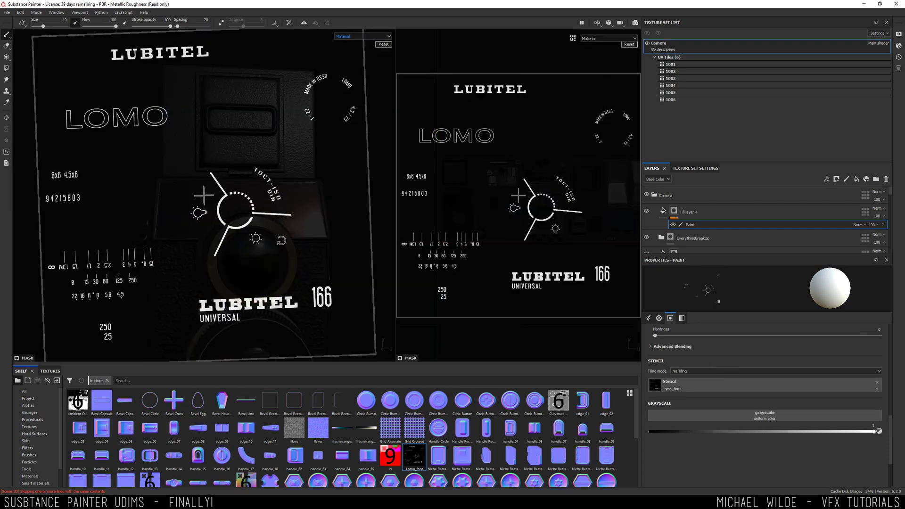
drag(282, 240, 275, 245)
alt+right_drag(245, 245, 269, 259)
alt+drag(243, 264, 239, 242)
middle_drag(246, 282, 247, 254)
mouse_move(247, 255)
right_down()
mouse_move(222, 141)
mouse_move(182, 236)
right_up()
drag(126, 216, 267, 210)
mouse_move(288, 208)
middle_down()
mouse_move(317, 226)
mouse_move(313, 220)
middle_up()
- Align the stencil's TOCT-ISO DIN lettering with the round dial on the camera's textured side and paint it on
alt+drag(313, 220, 204, 149)
alt+right_drag(205, 149, 226, 188)
alt+middle_drag(238, 180, 229, 167)
middle_drag(229, 109, 239, 213)
drag(239, 212, 271, 191)
drag(243, 120, 277, 146)
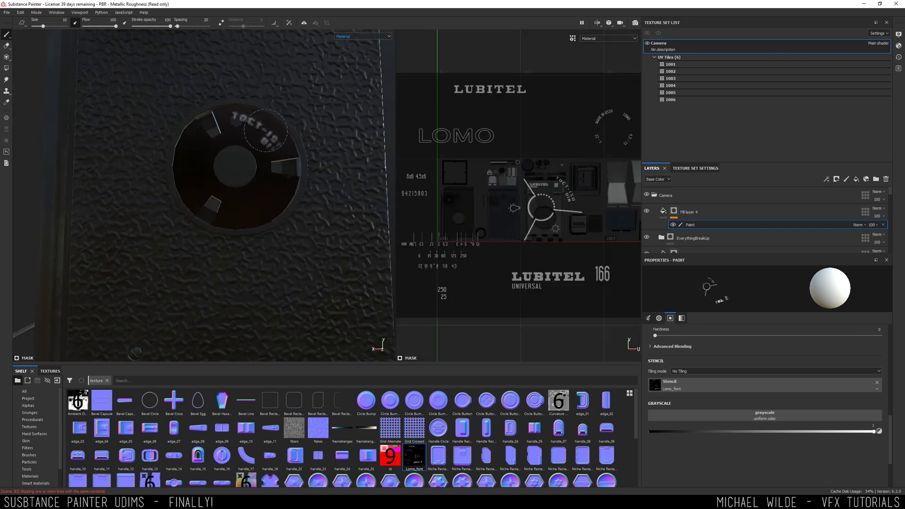
drag(210, 156, 163, 197)
middle_drag(164, 198, 189, 172)
drag(188, 172, 198, 157)
key(s)
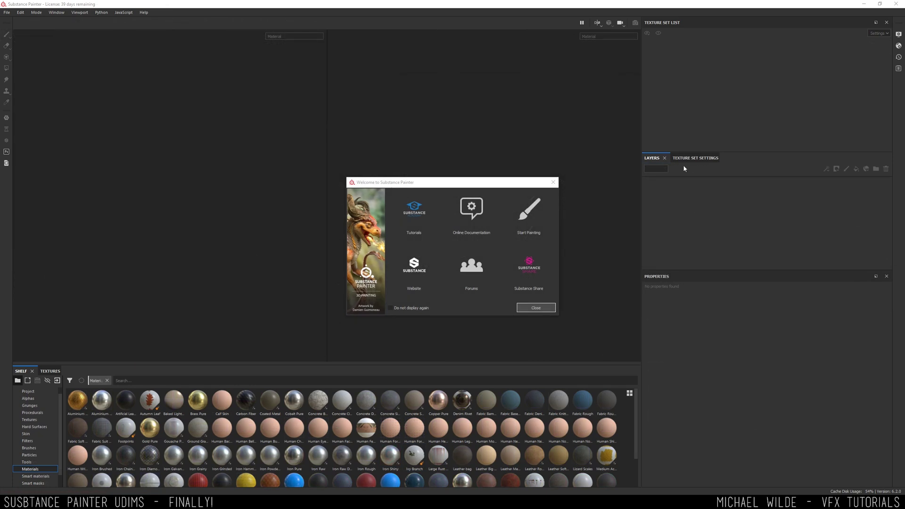
- Create a PBR - Metallic Roughness project from Louise_1_material.obj with the UV Tile workflow preserving the tile layout per material
click(554, 183)
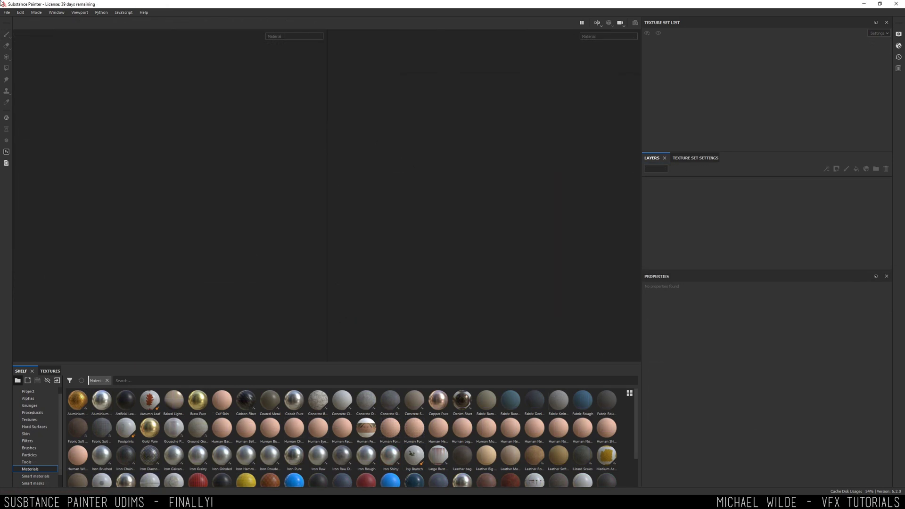
click(7, 13)
click(10, 23)
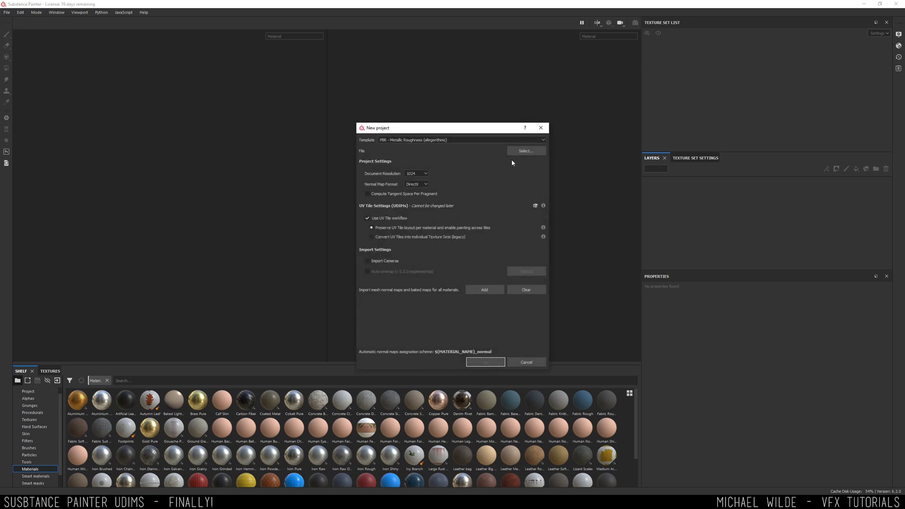
click(525, 151)
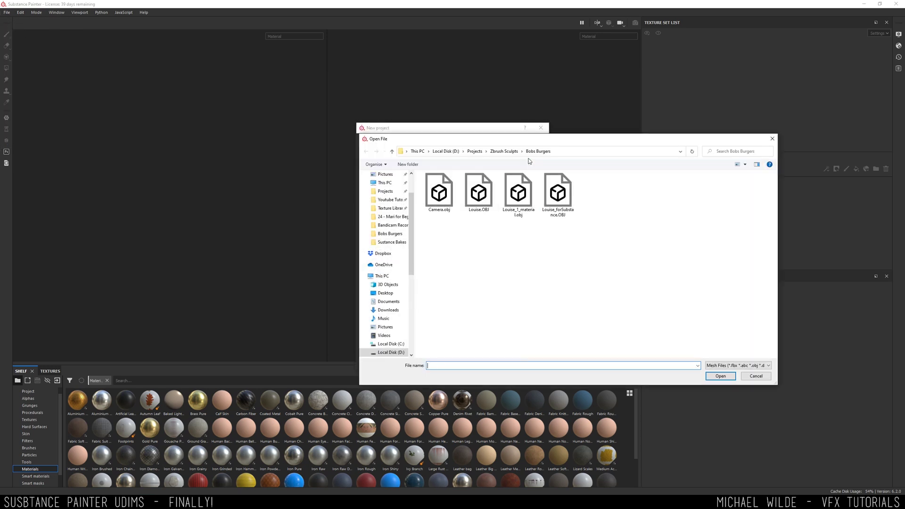
double_click(517, 192)
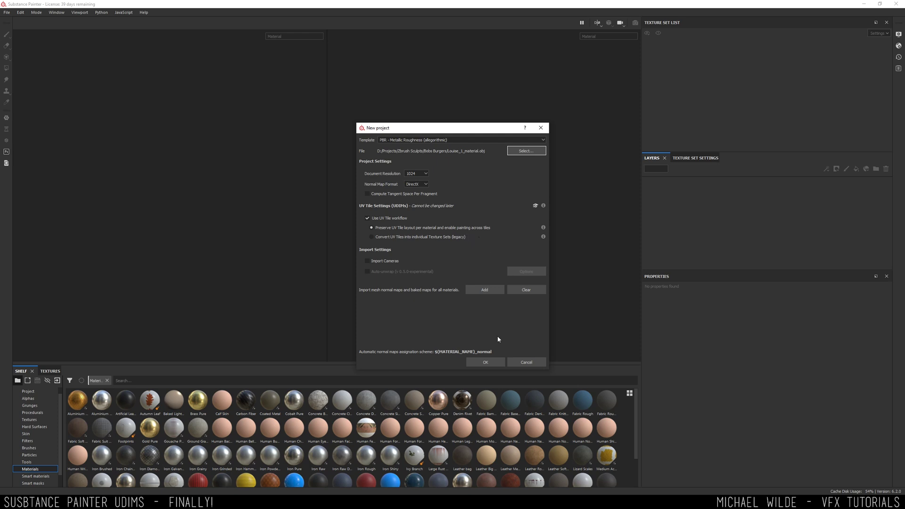
click(492, 363)
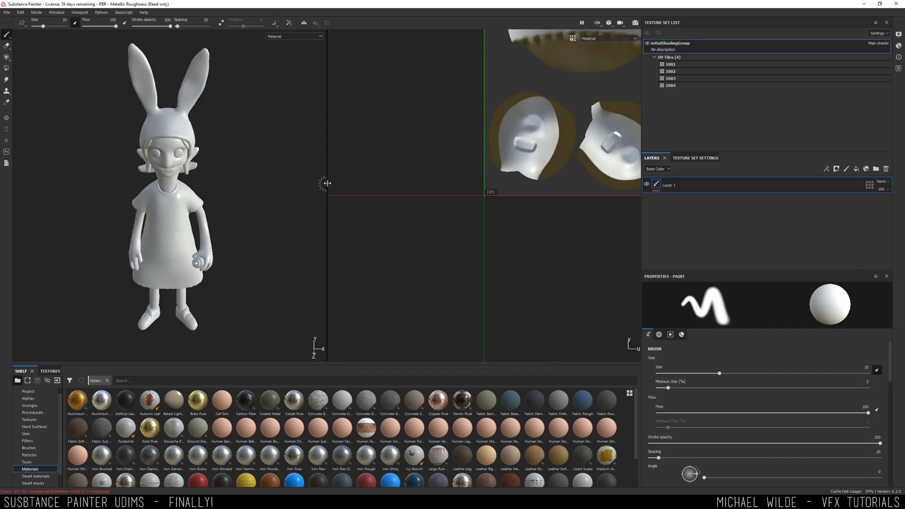
- Arrange the 3D and 2D views to show the full character and all four UV tiles
drag(341, 184, 411, 191)
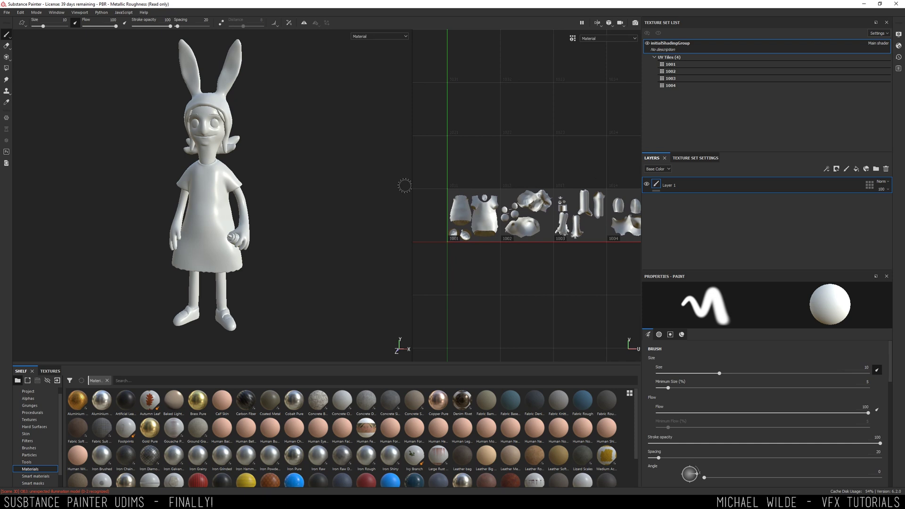
drag(412, 172, 377, 172)
middle_drag(535, 176, 504, 170)
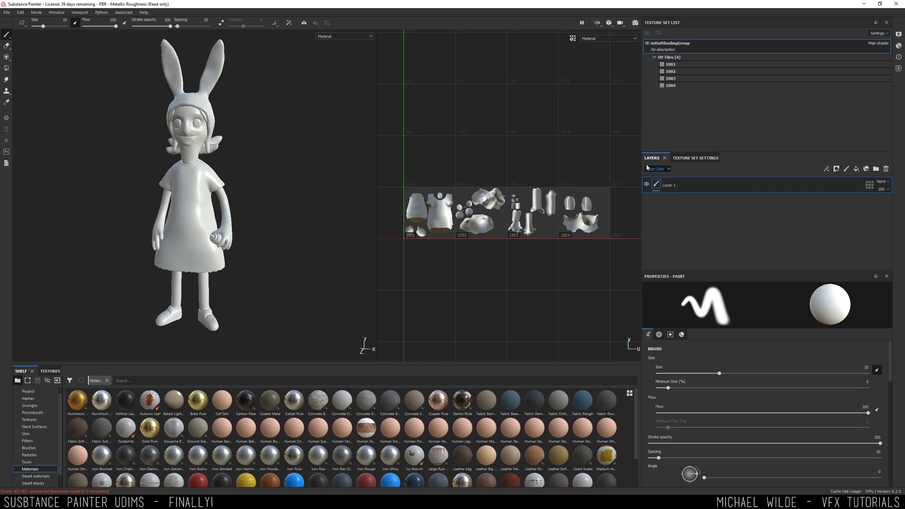
- Bake the mesh maps for all four UV tiles at an output size of 1024
click(700, 159)
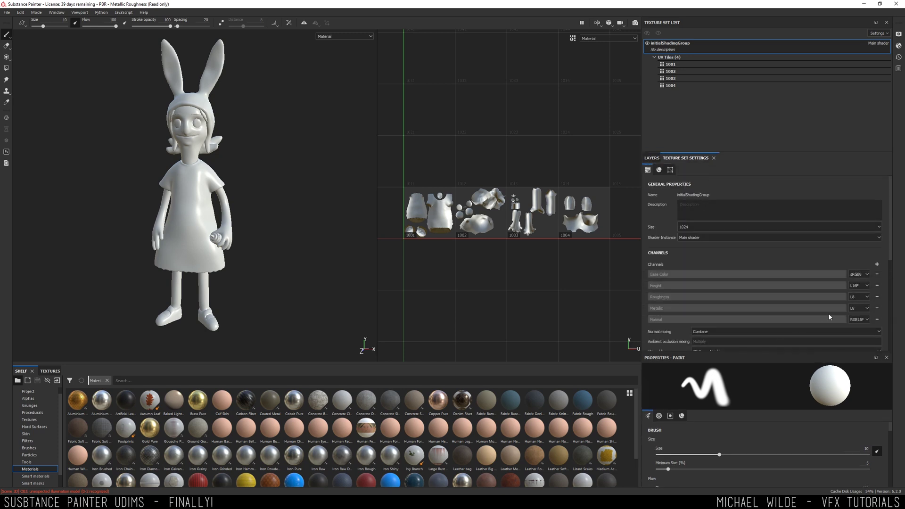
scroll(786, 268, down, 3)
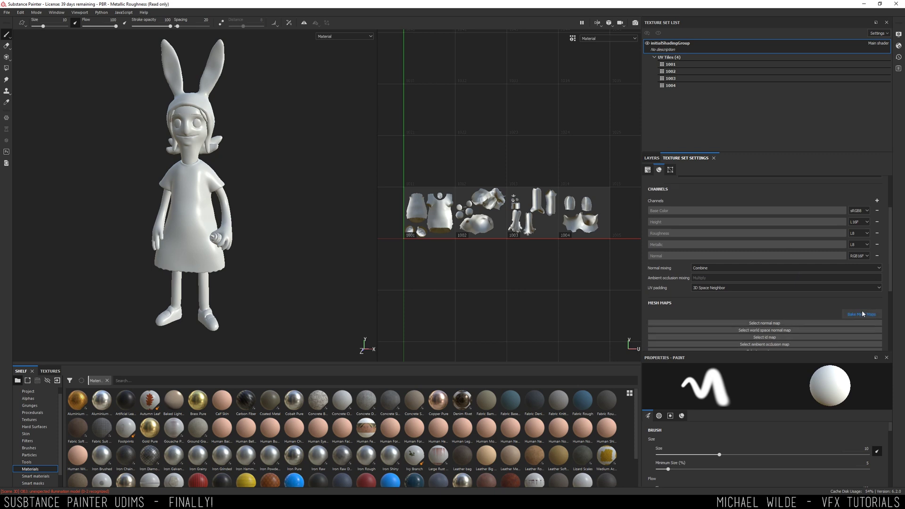
click(862, 314)
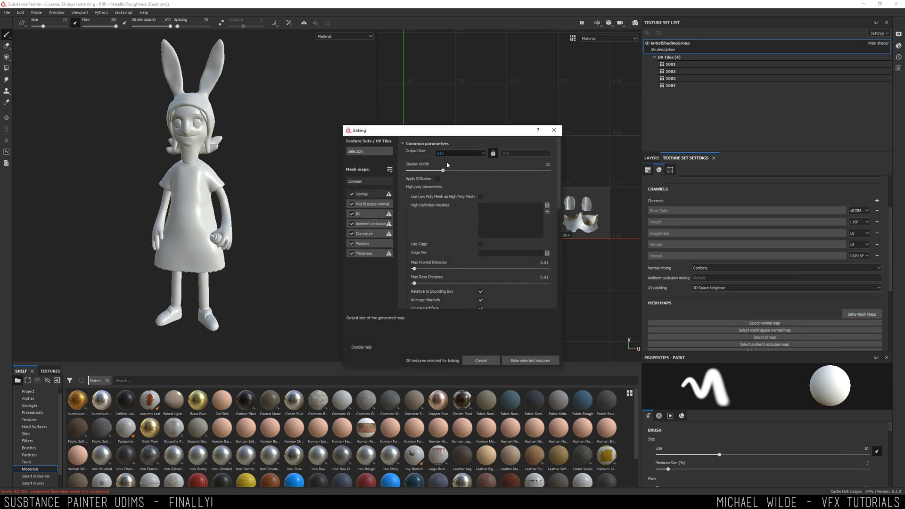
click(373, 149)
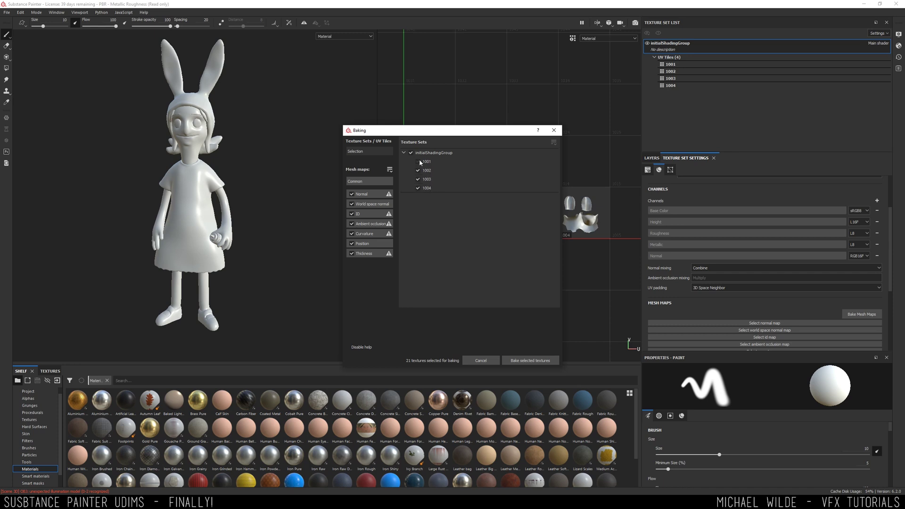
click(370, 181)
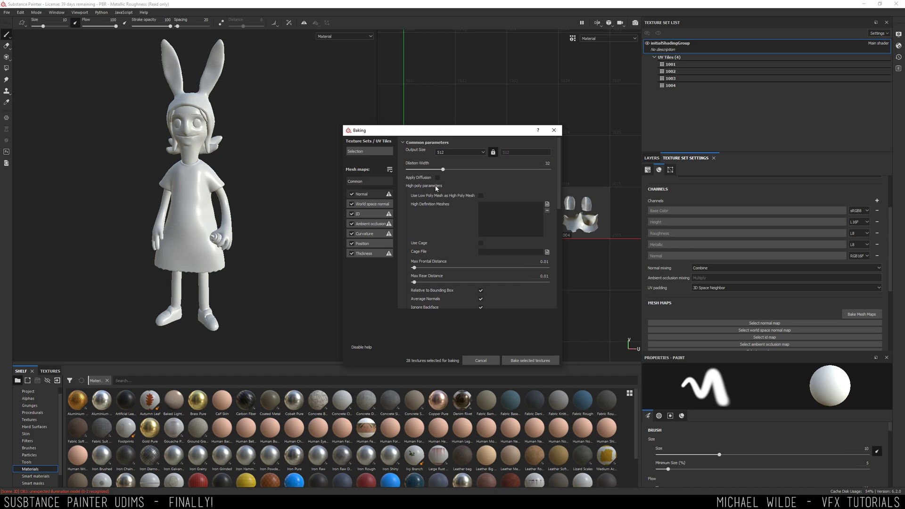
click(455, 152)
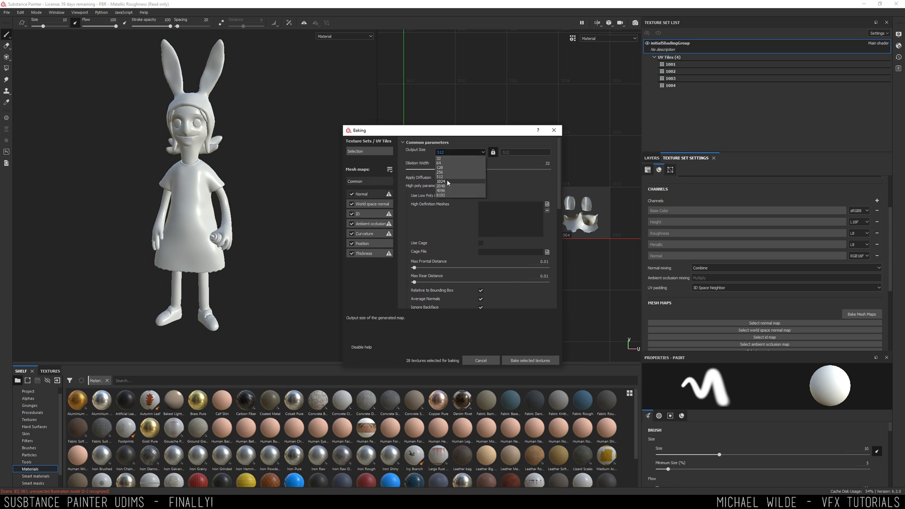
click(444, 181)
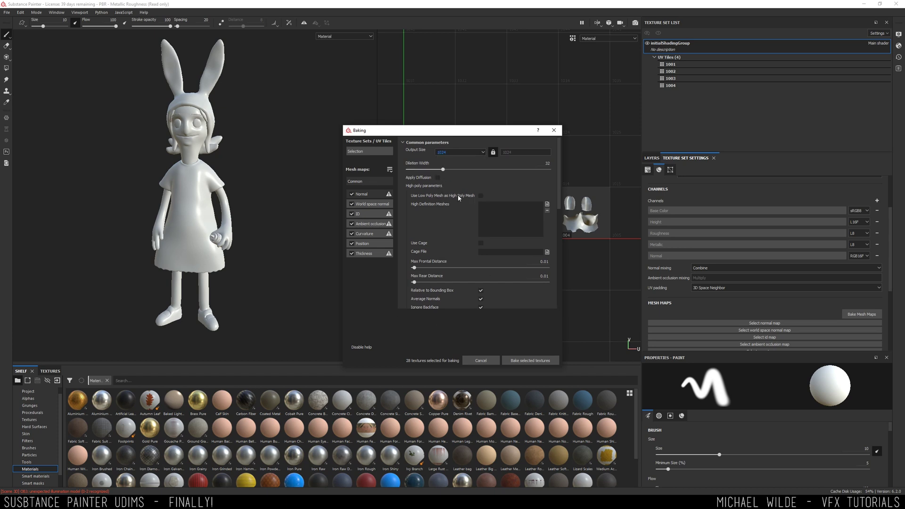
click(531, 361)
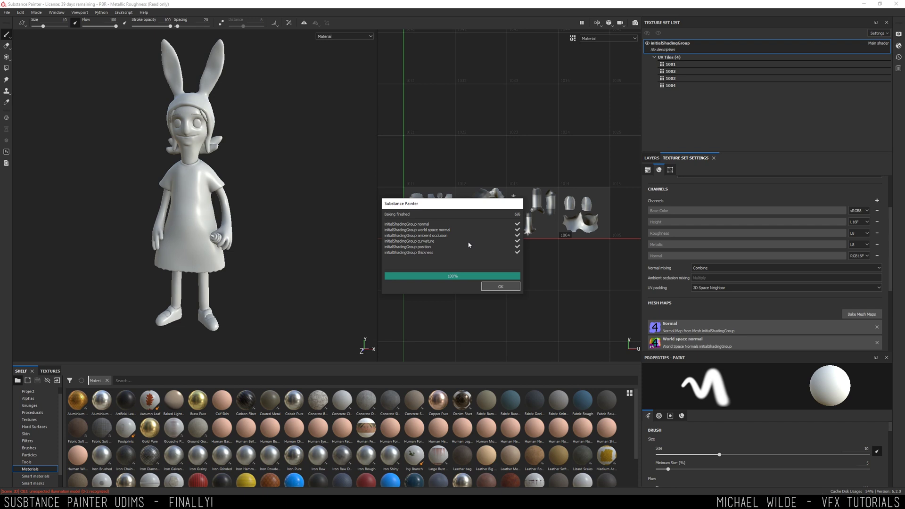
click(501, 287)
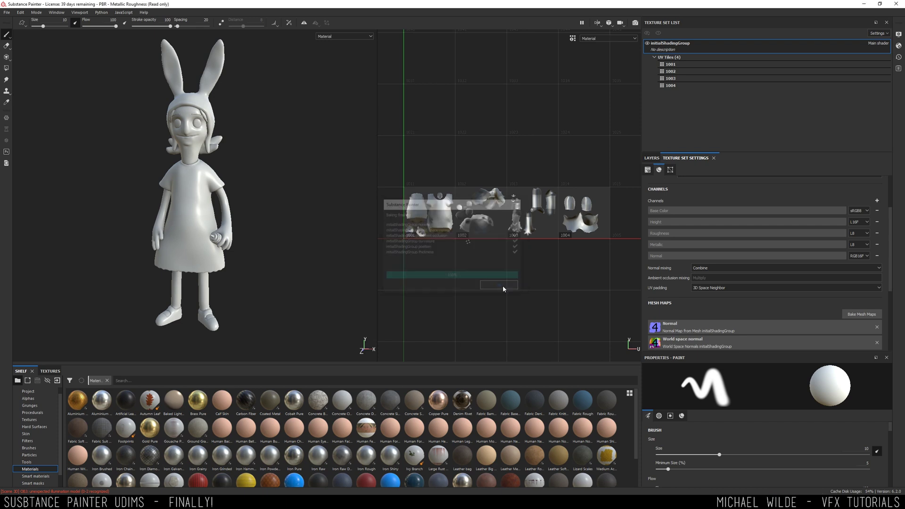
- Review the baked mesh maps in the project's shelf and the texture set's map list, and inspect the character
click(33, 399)
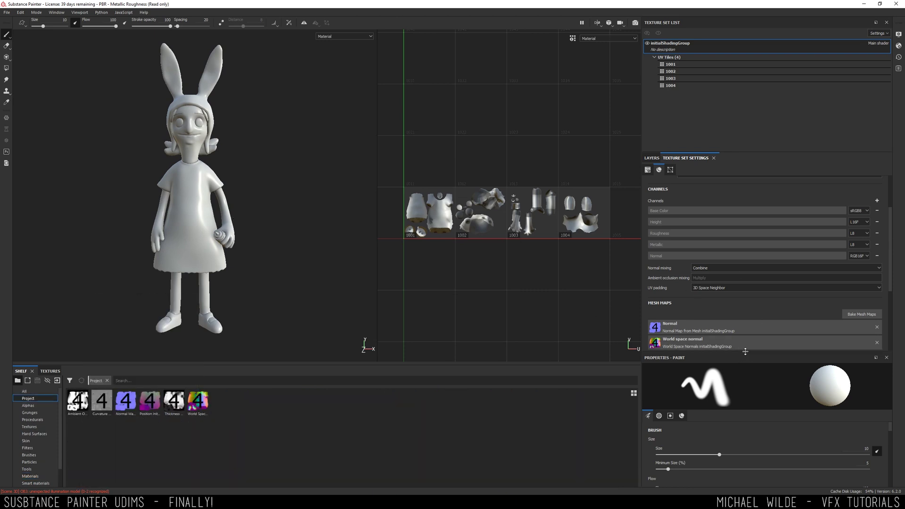
scroll(718, 315, down, 3)
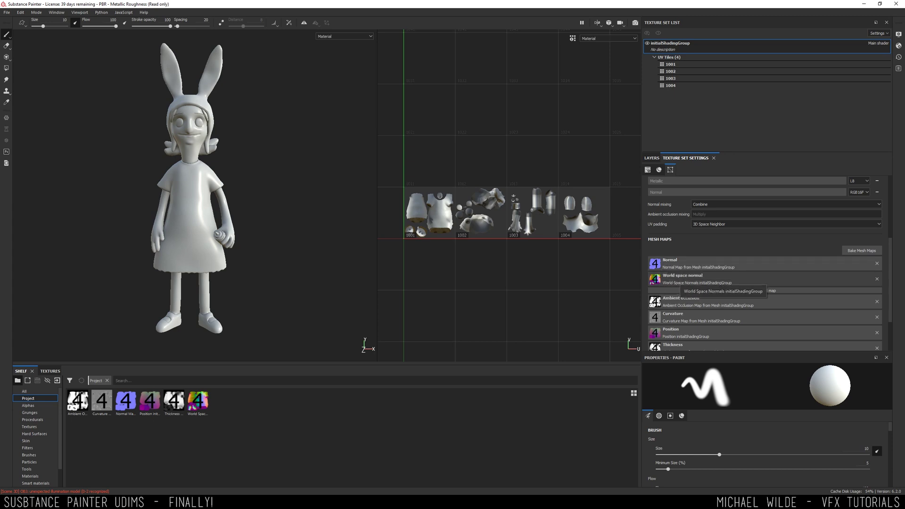
alt+drag(237, 154, 315, 166)
key(f)
- Add a fill layer above Layer 1 and set its base color to pure red
click(652, 158)
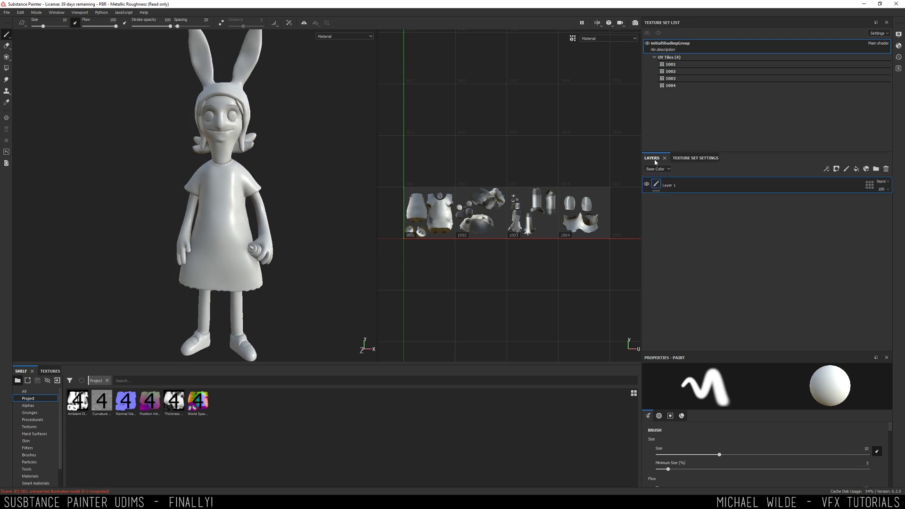
click(857, 169)
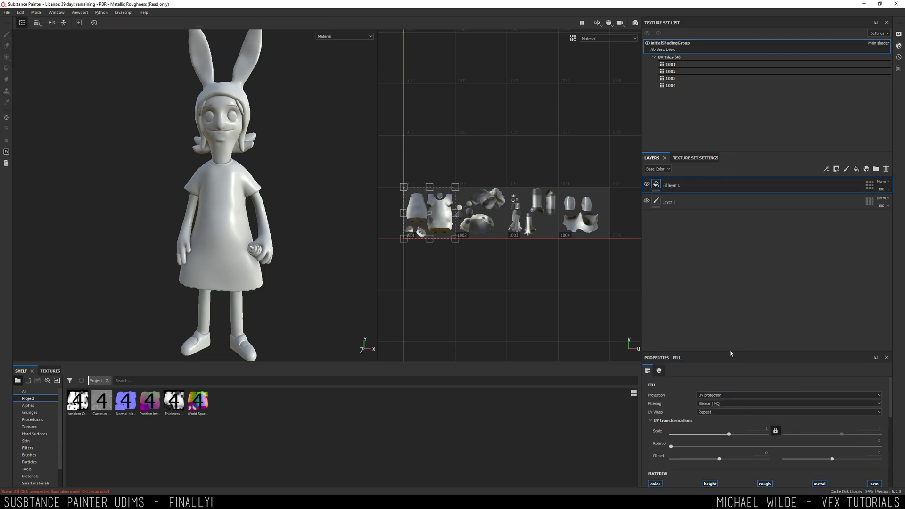
drag(738, 306, 737, 255)
click(759, 434)
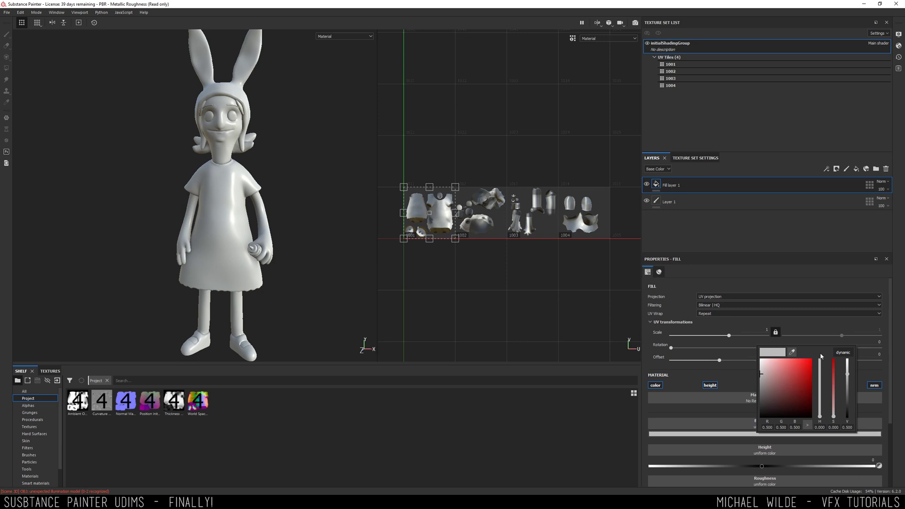
click(809, 366)
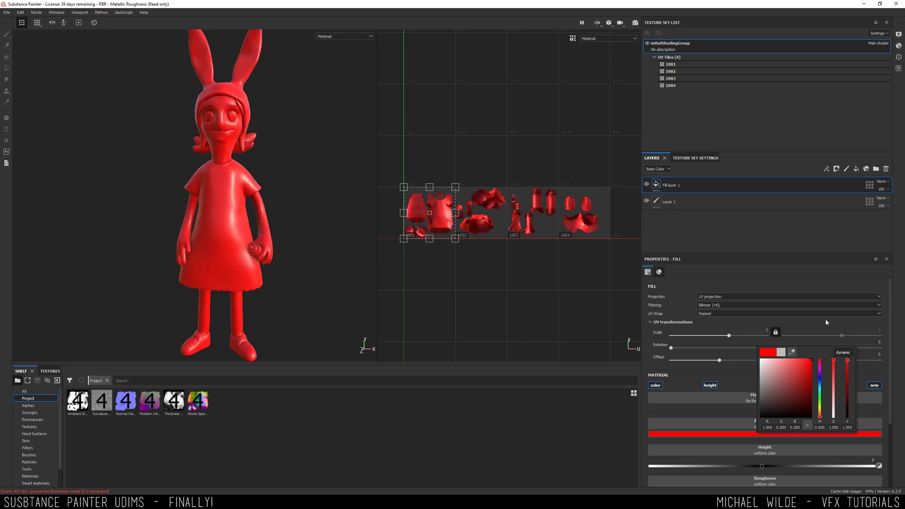
- Add a black mask to the red fill layer and paint a stroke revealing it from the character's eye down the dress front
right_click(666, 184)
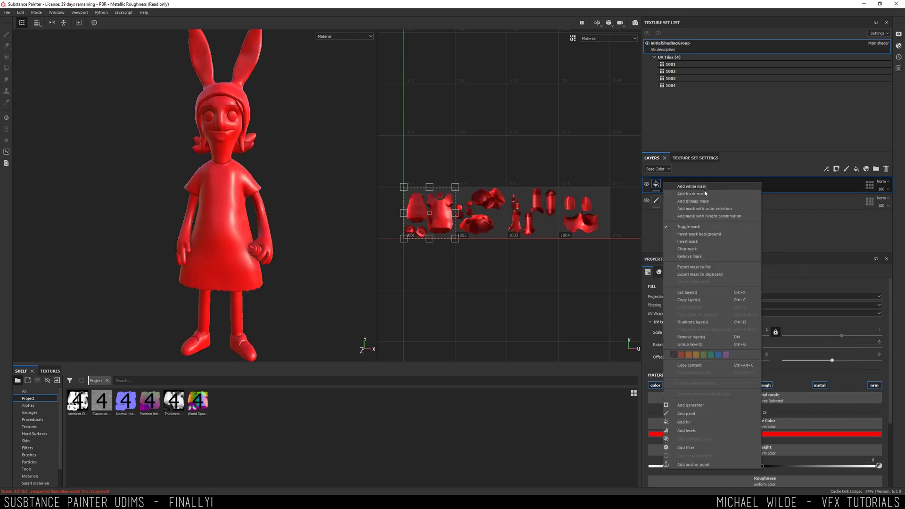
click(698, 194)
scroll(347, 180, up, 3)
alt+drag(330, 207, 362, 211)
mouse_move(278, 91)
mouse_down()
mouse_move(258, 172)
mouse_move(246, 299)
mouse_up()
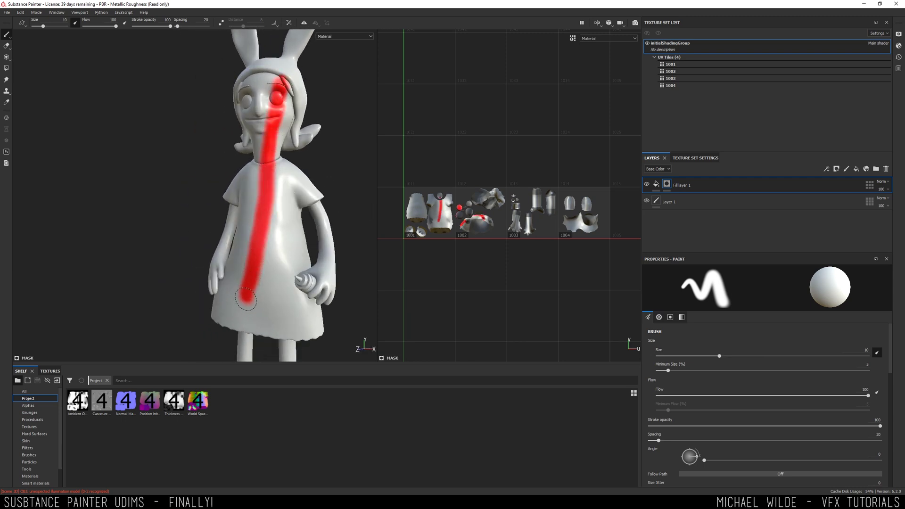
scroll(541, 236, up, 2)
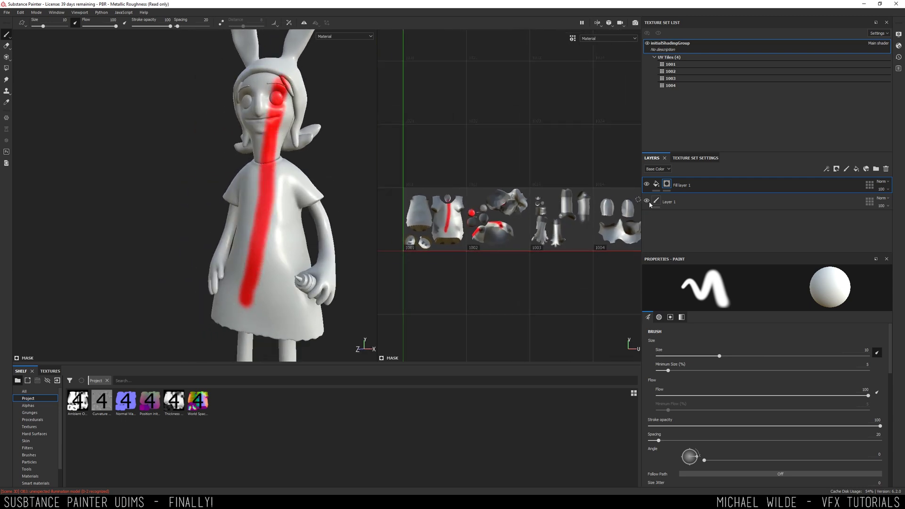
mouse_move(627, 207)
mouse_down()
mouse_move(450, 208)
mouse_move(638, 233)
mouse_move(441, 222)
mouse_up()
alt+drag(210, 198, 221, 182)
alt+right_drag(222, 182, 217, 166)
mouse_move(269, 153)
alt+middle_down()
mouse_move(280, 156)
mouse_move(269, 199)
alt+middle_up()
right_click(270, 198)
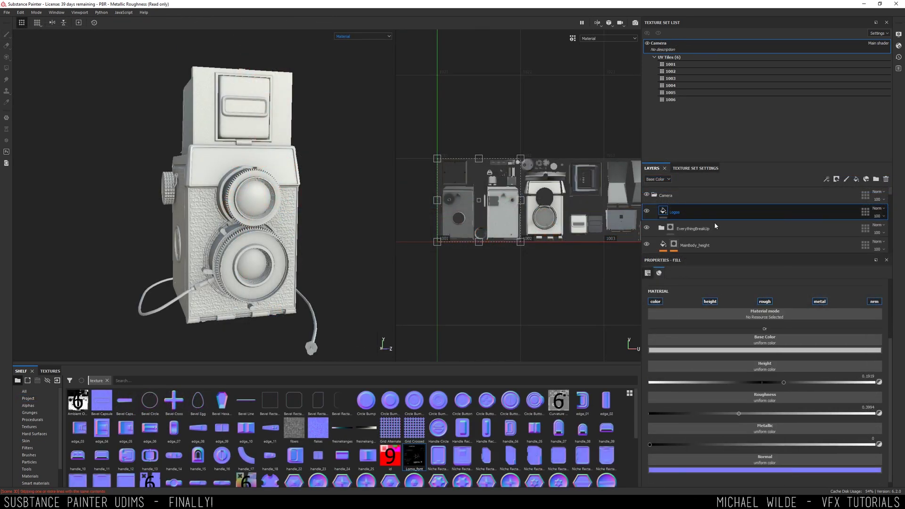
- In the Camera project, delete the Logos fill layer from the Camera folder
scroll(383, 166, up, 5)
alt+drag(383, 166, 207, 176)
key(Delete)
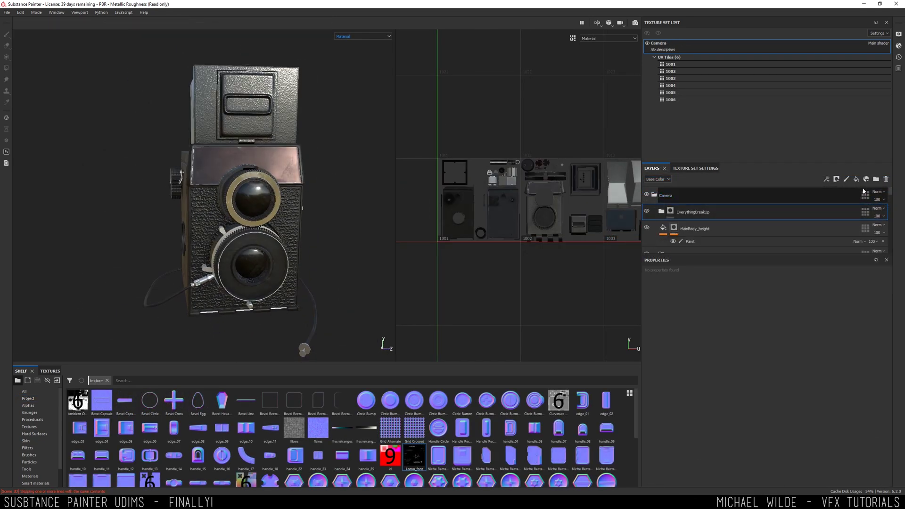
- Add a fill layer in the Camera folder with height 0.0315 and roughness 0.3214, and give it a black mask with a paint effect
click(856, 179)
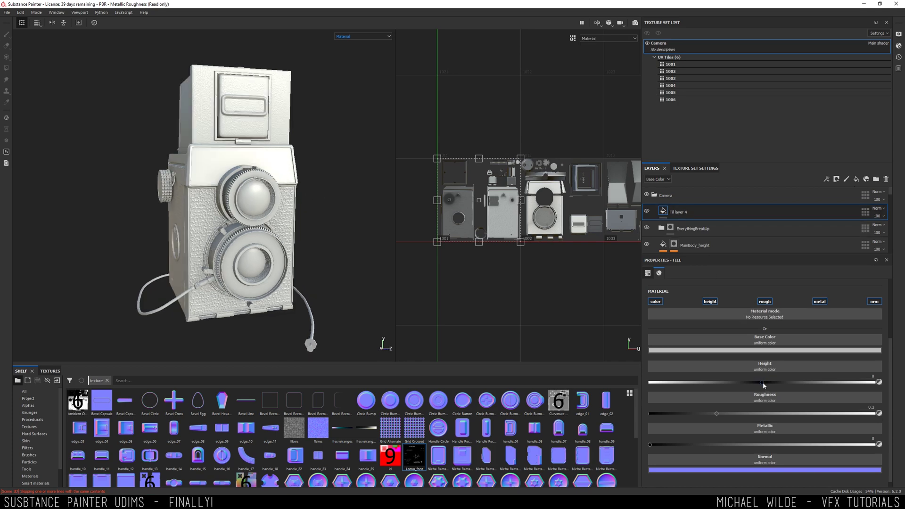
drag(721, 414, 714, 416)
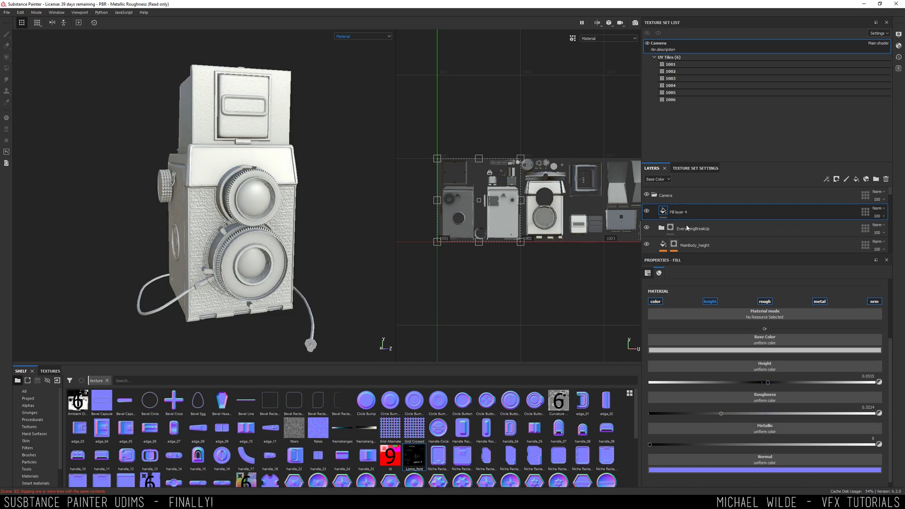
right_click(679, 208)
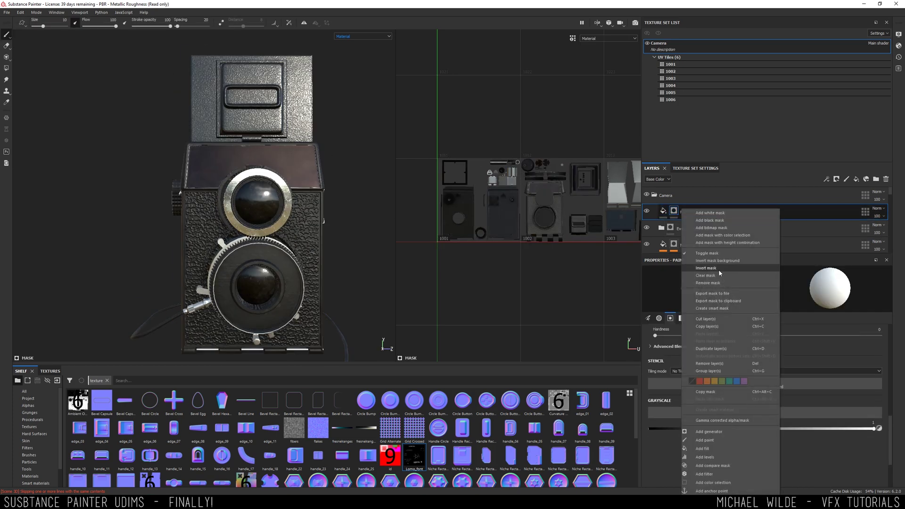
click(720, 271)
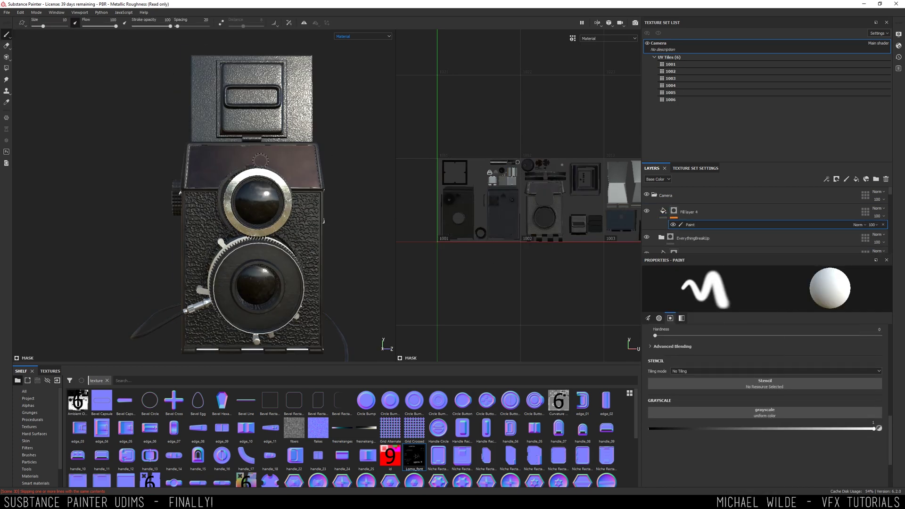
scroll(254, 202, up, 2)
- Assign Lomo_font as the mask brush's stencil, align it with the camera's upper front plate and paint its lettering
drag(415, 456, 706, 383)
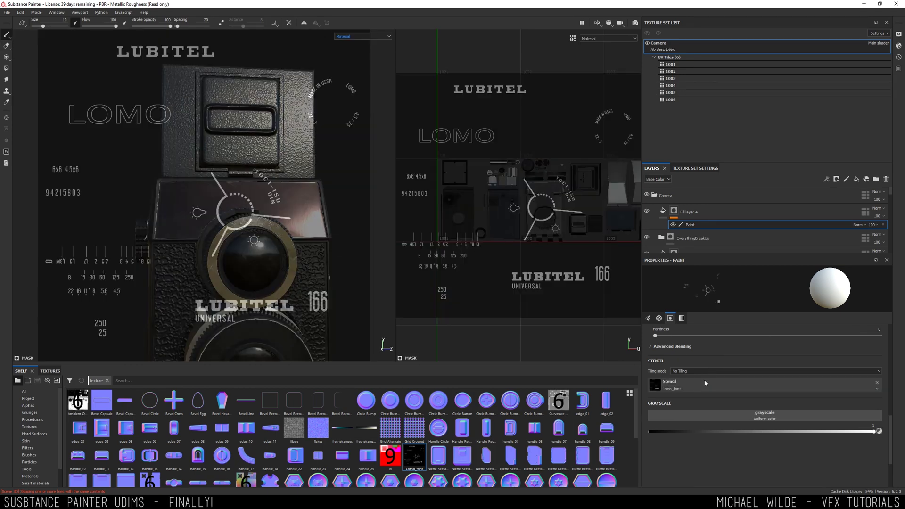
key(s)
scroll(204, 195, up, 3)
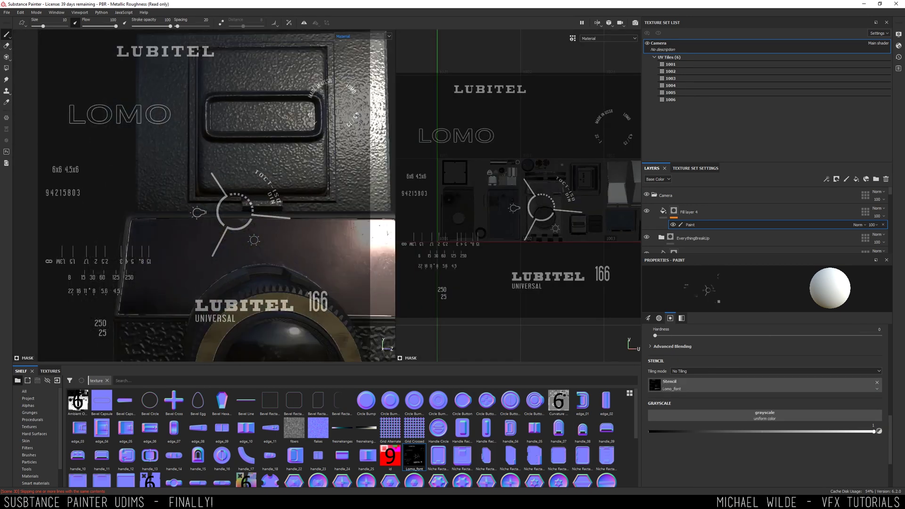
alt+drag(233, 212, 207, 189)
key(s)
mouse_move(211, 193)
right_down()
mouse_move(209, 236)
mouse_move(208, 169)
mouse_move(188, 196)
right_up()
middle_drag(187, 197, 181, 230)
drag(133, 210, 130, 237)
drag(258, 215, 264, 216)
key(s)
mouse_move(315, 234)
middle_down()
mouse_move(349, 254)
mouse_move(346, 245)
middle_up()
drag(328, 209, 347, 231)
- Reposition the stencil over further areas of the camera's front and paint its lettering and markings through it
scroll(318, 240, down, 2)
alt+drag(223, 190, 264, 187)
alt+right_drag(264, 186, 229, 135)
alt+middle_drag(229, 134, 225, 120)
key(s)
drag(225, 121, 231, 70)
middle_drag(230, 70, 242, 184)
drag(240, 123, 278, 158)
key(s)
drag(216, 187, 204, 199)
middle_drag(204, 200, 224, 172)
drag(186, 167, 191, 170)
key(s)
click(271, 202)
key(s)
middle_drag(271, 206, 270, 202)
drag(268, 201, 230, 194)
- Align the stencil's number scale with the lens barrel's UV strip in the 2D view and paint the scale markings onto it
alt+middle_drag(230, 193, 132, 104)
key(s)
middle_drag(132, 104, 263, 151)
alt+middle_drag(238, 116, 247, 178)
key(s)
right_drag(247, 178, 255, 207)
scroll(281, 127, down, 2)
alt+middle_drag(282, 283, 257, 47)
alt+middle_drag(618, 208, 419, 167)
scroll(613, 183, up, 4)
alt+middle_drag(613, 184, 429, 184)
alt+middle_drag(595, 210, 463, 211)
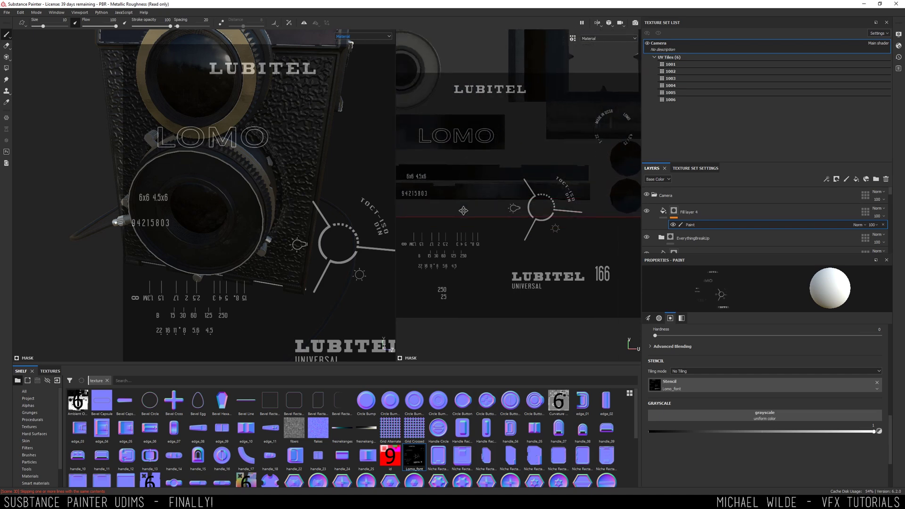
scroll(462, 211, up, 3)
alt+drag(283, 189, 212, 189)
key(s)
middle_drag(475, 247, 542, 229)
drag(512, 224, 468, 223)
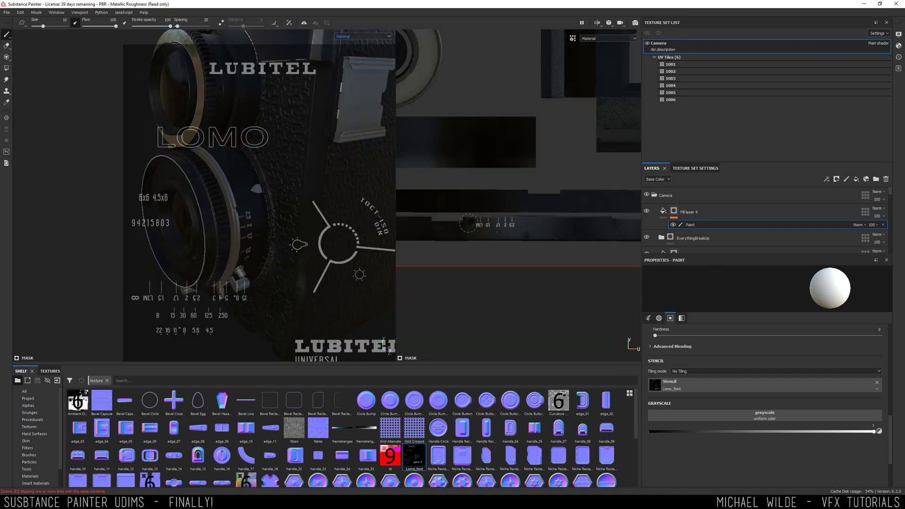
- Shift the stencil and paint a second row of numbers along the lens barrel's UV strip
key(s)
mouse_move(536, 209)
middle_down()
mouse_move(491, 198)
mouse_move(515, 168)
middle_up()
drag(506, 202, 467, 203)
alt+drag(123, 188, 179, 128)
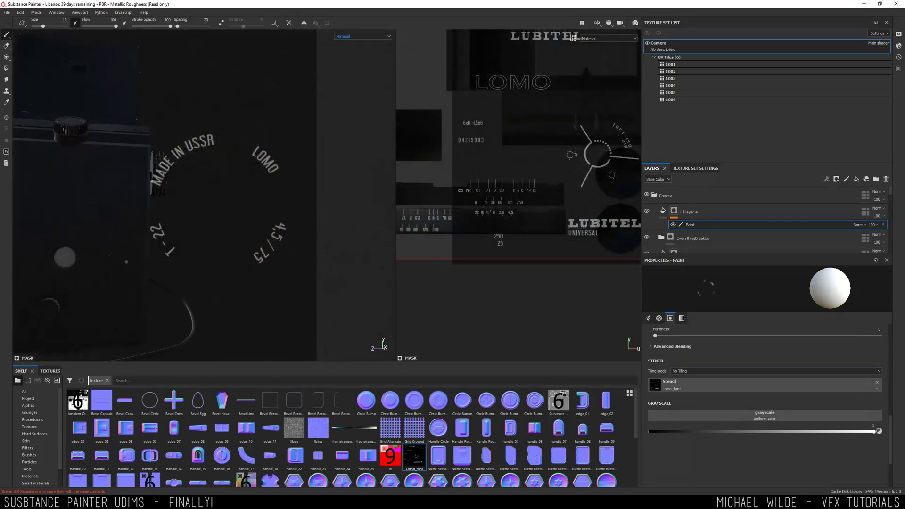
alt+right_drag(198, 152, 81, 170)
alt+middle_drag(81, 170, 19, 173)
click(6, 45)
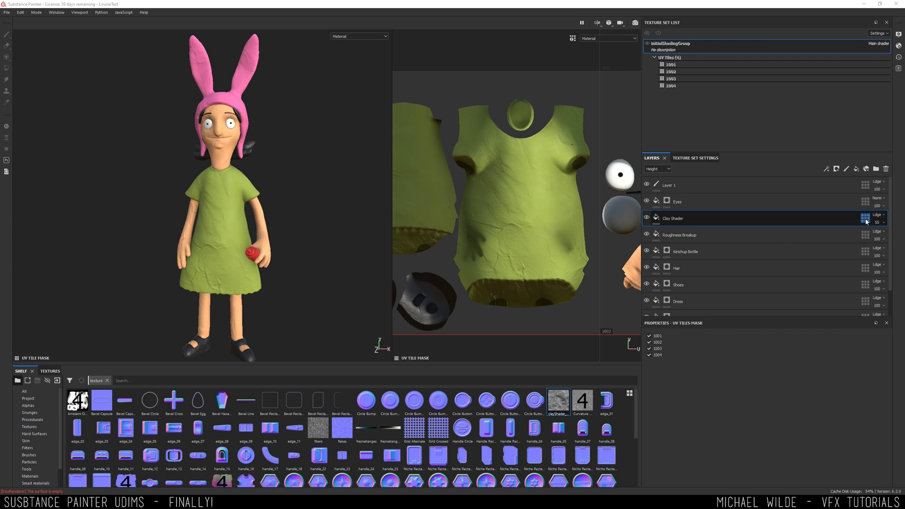
- In the textured Louise project, exclude UV tile 1001 from the Clay Shader layer and inspect the effect on the dress
alt+right_drag(568, 184, 511, 128)
scroll(510, 128, down, 5)
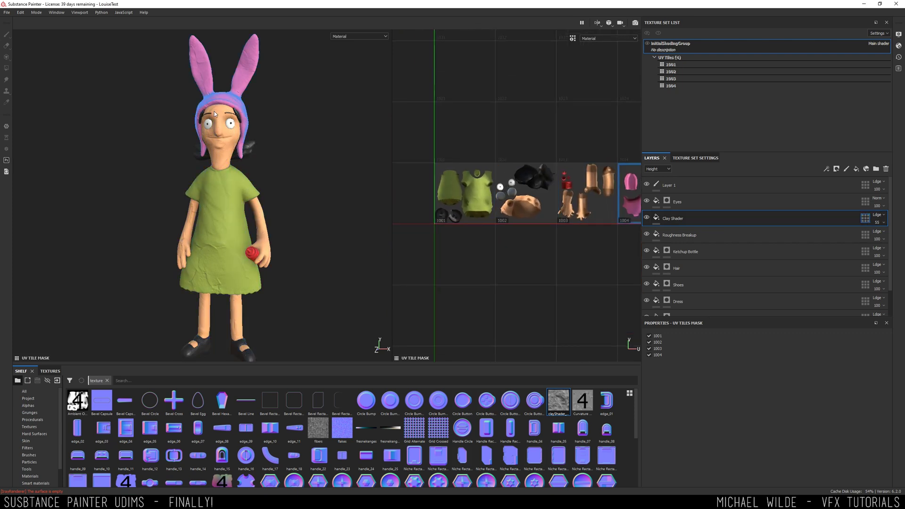
alt+middle_drag(466, 176, 477, 181)
scroll(473, 198, up, 2)
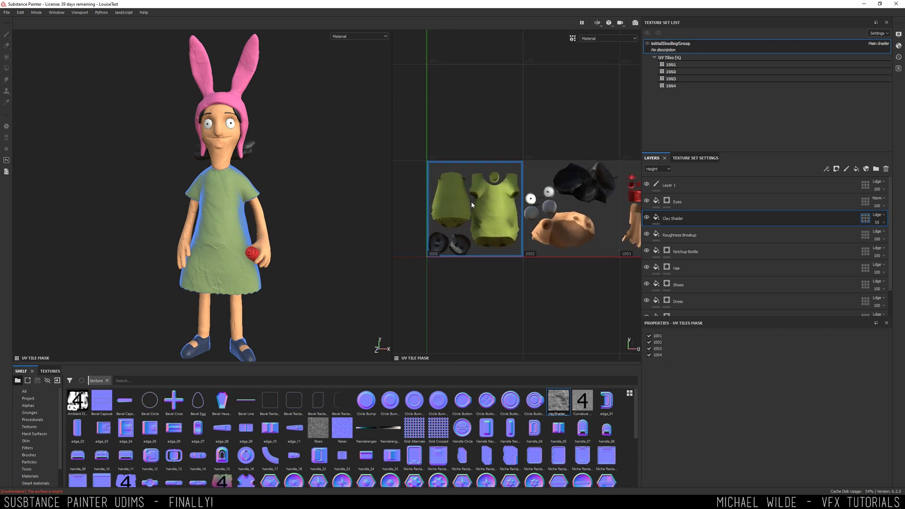
click(472, 202)
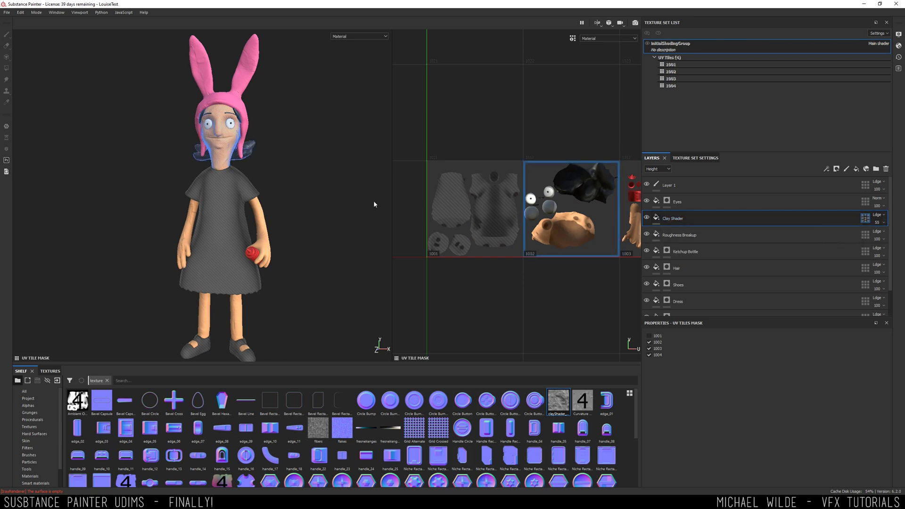
scroll(321, 214, up, 5)
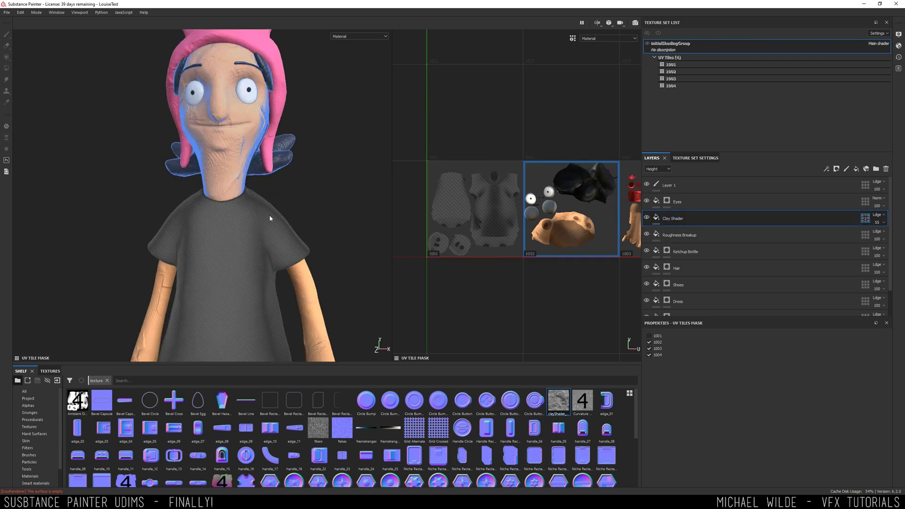
alt+middle_drag(270, 216, 272, 172)
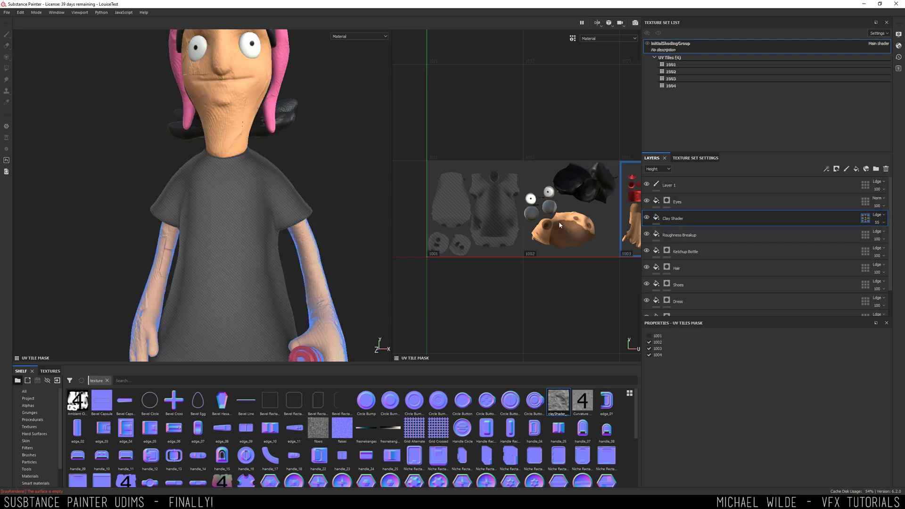
click(656, 218)
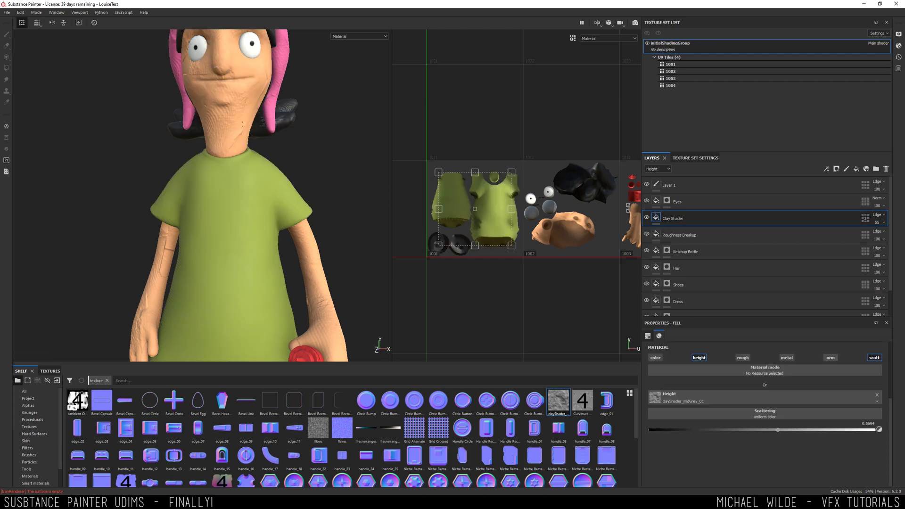
alt+drag(332, 200, 278, 194)
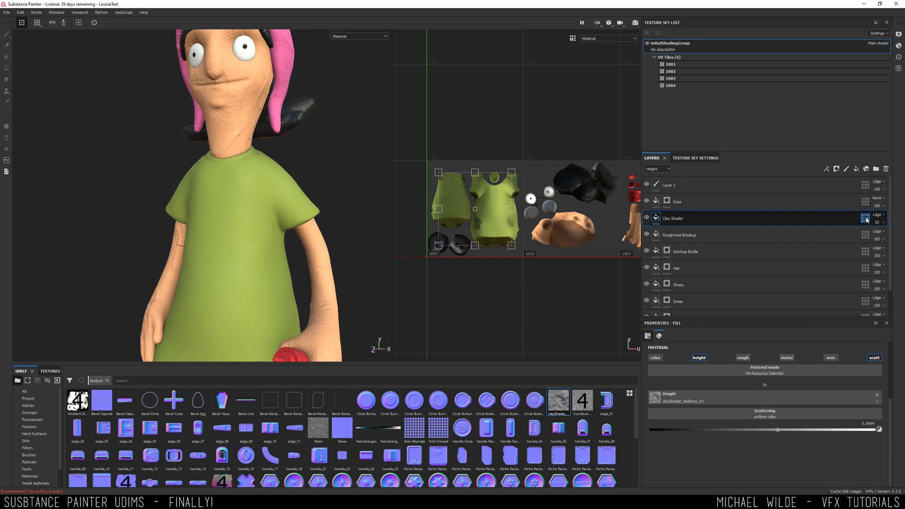
- Exclude all UV tiles from the Clay Shader layer
click(866, 219)
right_click(867, 220)
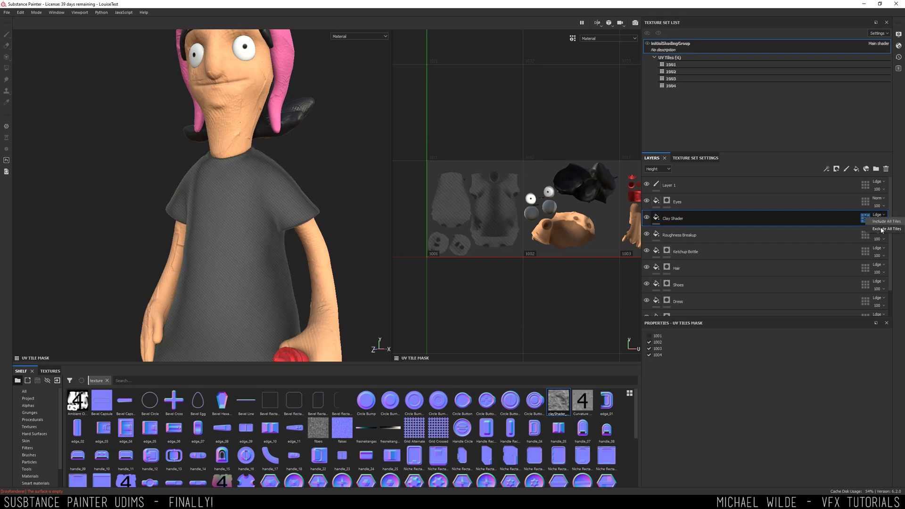
click(882, 229)
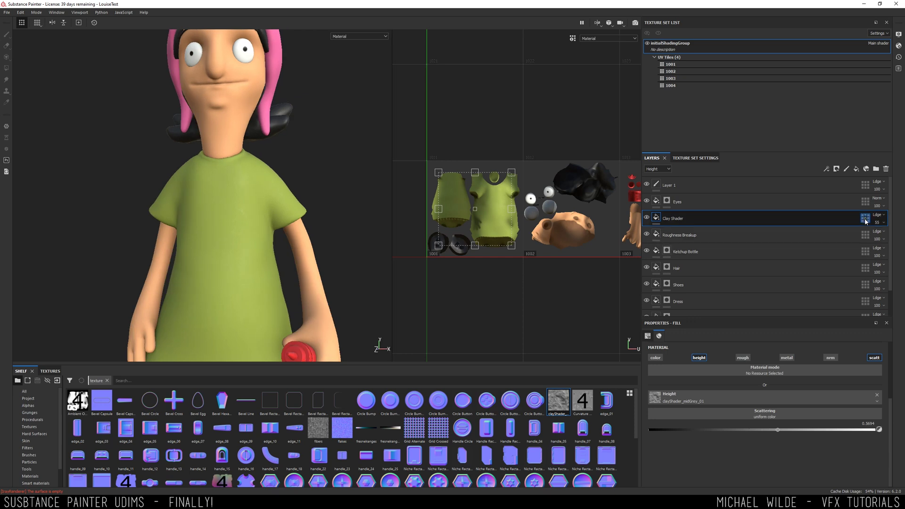
- Include all UV tiles in the Clay Shader layer again and inspect the clay relief on the character
right_click(866, 219)
click(866, 220)
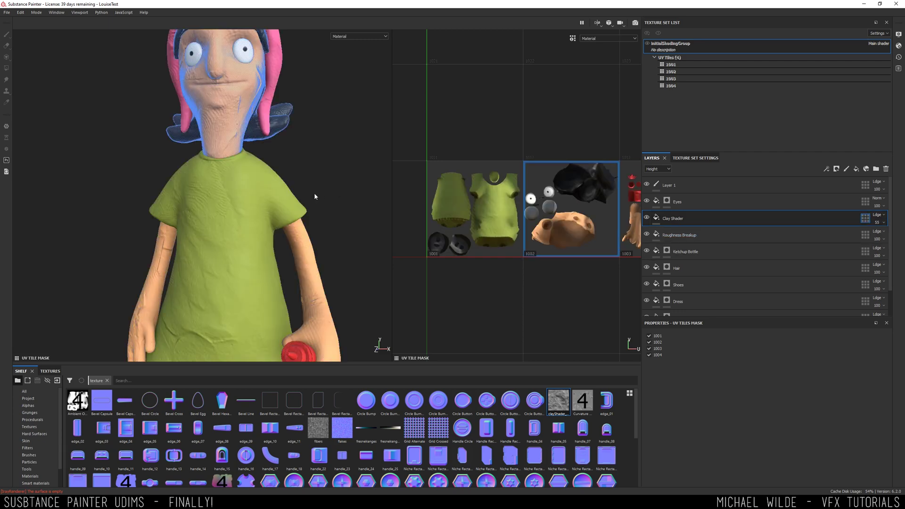
scroll(267, 189, down, 3)
alt+middle_drag(264, 273, 264, 186)
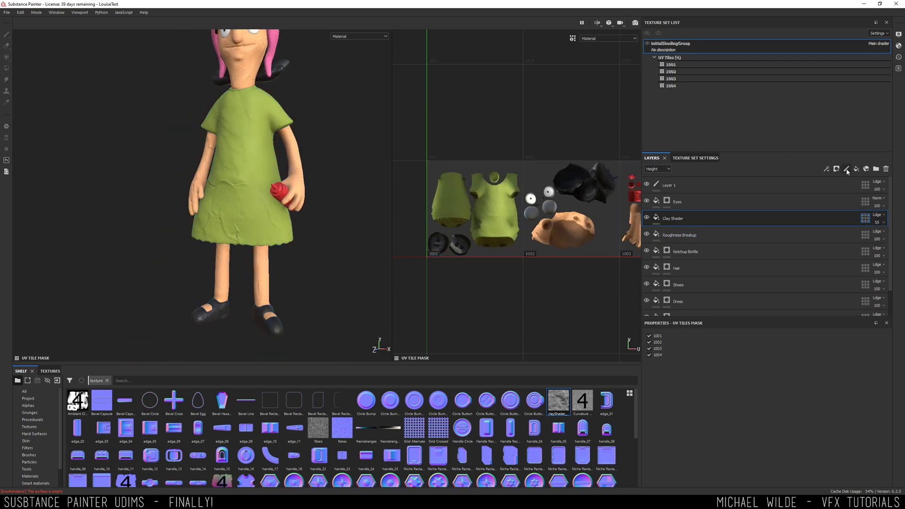
- Add a paint layer above Clay Shader, exclude UV tile 1001 from its tile mask and return to painting on the layer
click(847, 169)
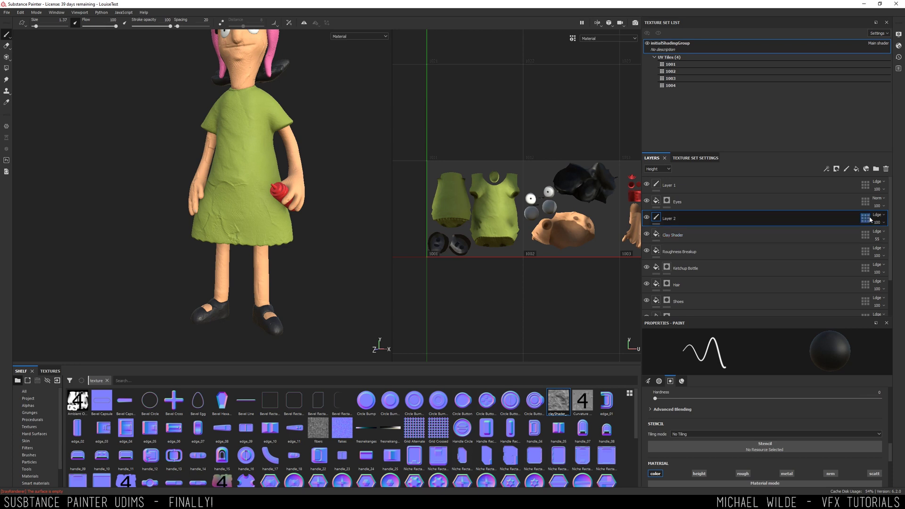
alt+middle_drag(340, 178, 360, 219)
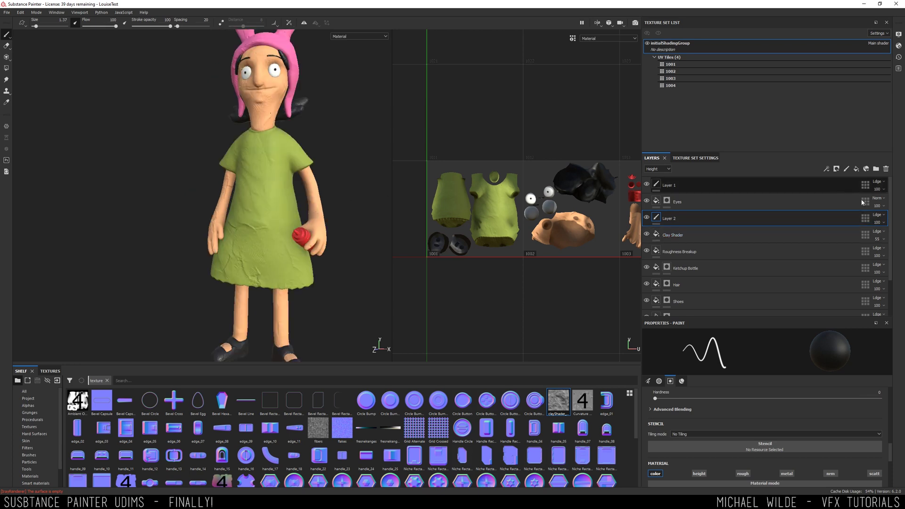
click(866, 220)
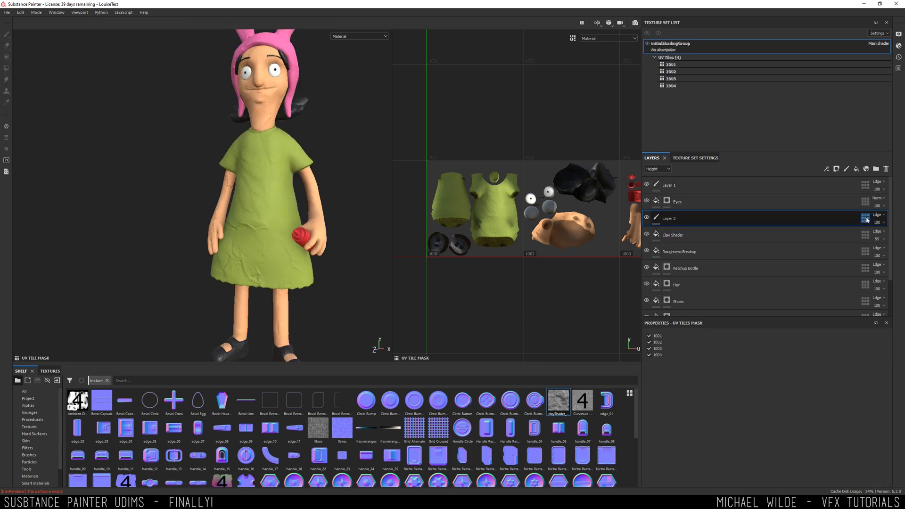
click(474, 208)
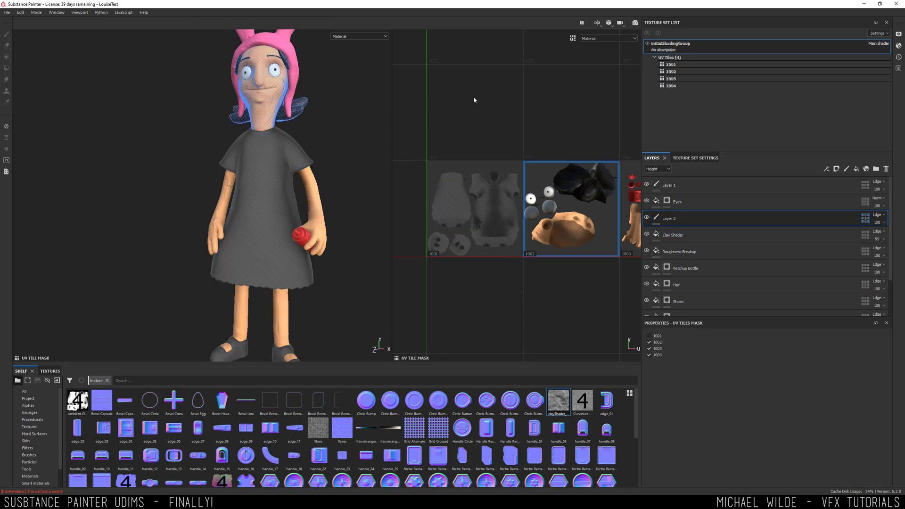
click(662, 220)
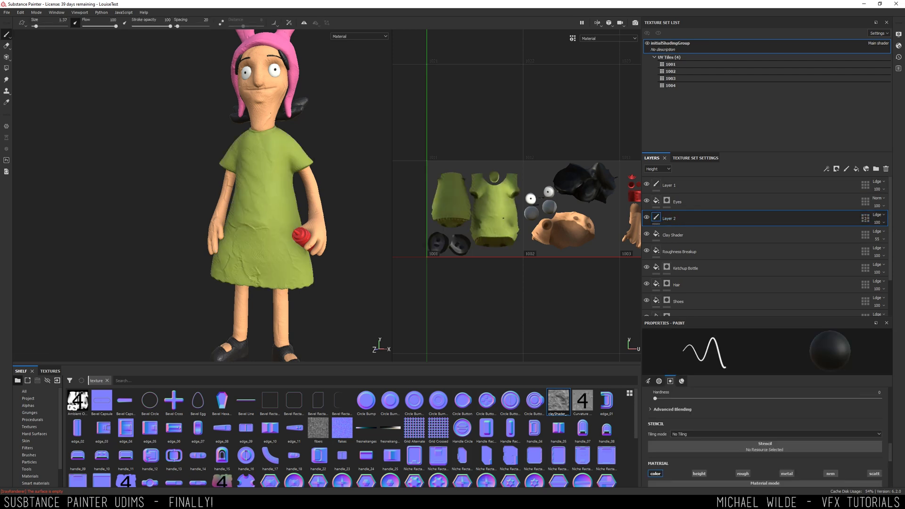
- Enlarge the brush to about 17.4 and paint broad black strokes across the character's dress, arms, legs and face on Layer 2
ctrl+right_drag(503, 219, 550, 218)
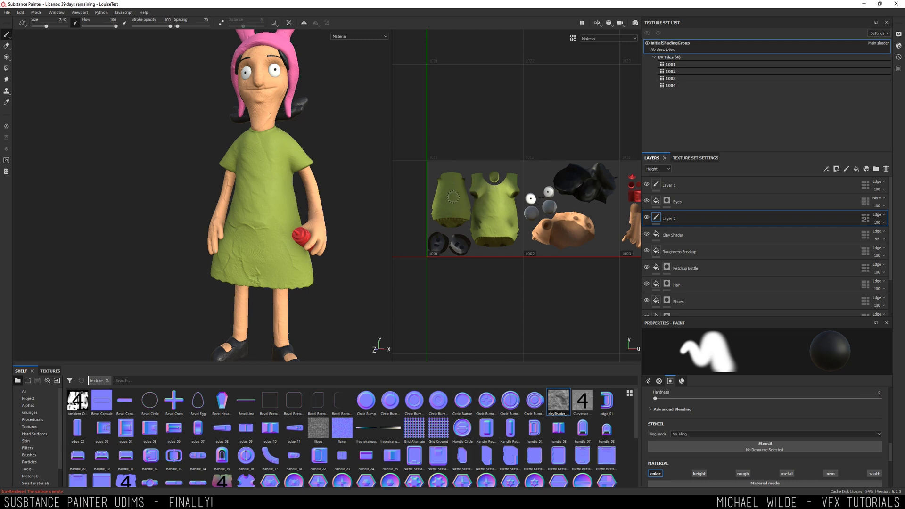
alt+right_drag(301, 178, 356, 203)
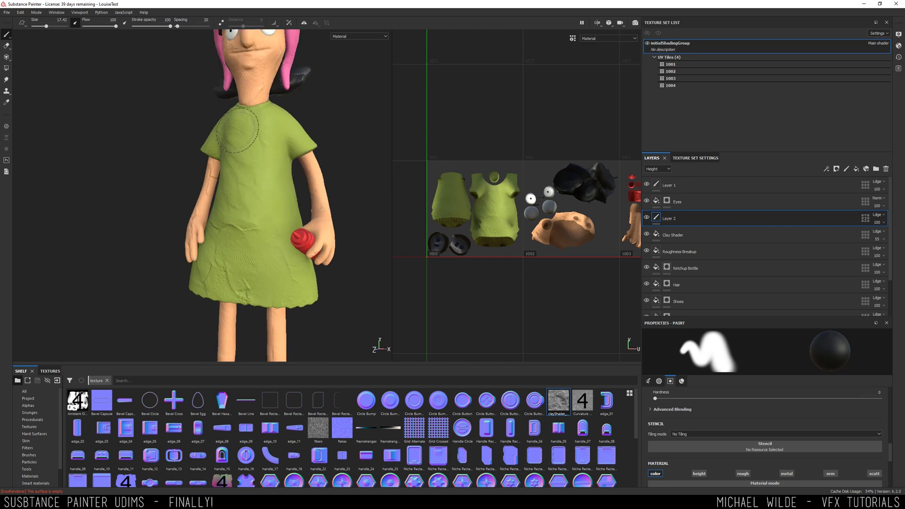
mouse_move(267, 169)
mouse_down()
mouse_move(369, 196)
mouse_move(311, 213)
mouse_move(85, 232)
mouse_move(128, 40)
mouse_up()
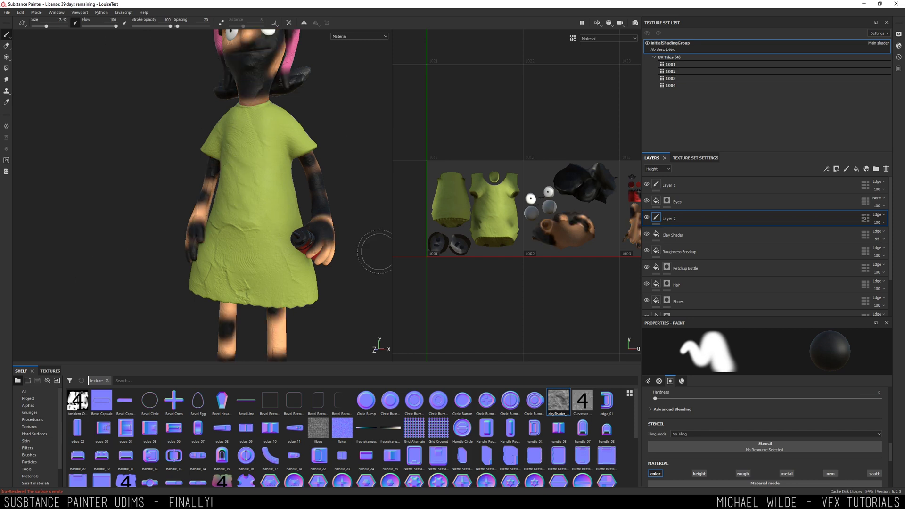
mouse_move(342, 135)
alt+mouse_down()
mouse_move(332, 139)
mouse_move(351, 140)
alt+mouse_up()
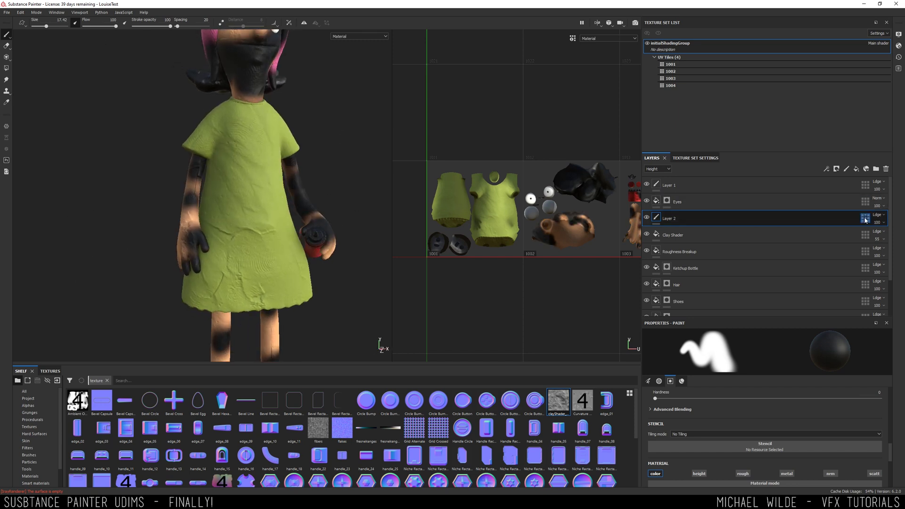
- Include UV tile 1001 in Layer 2's tile mask again and inspect the black strokes on the dress
click(865, 218)
click(488, 211)
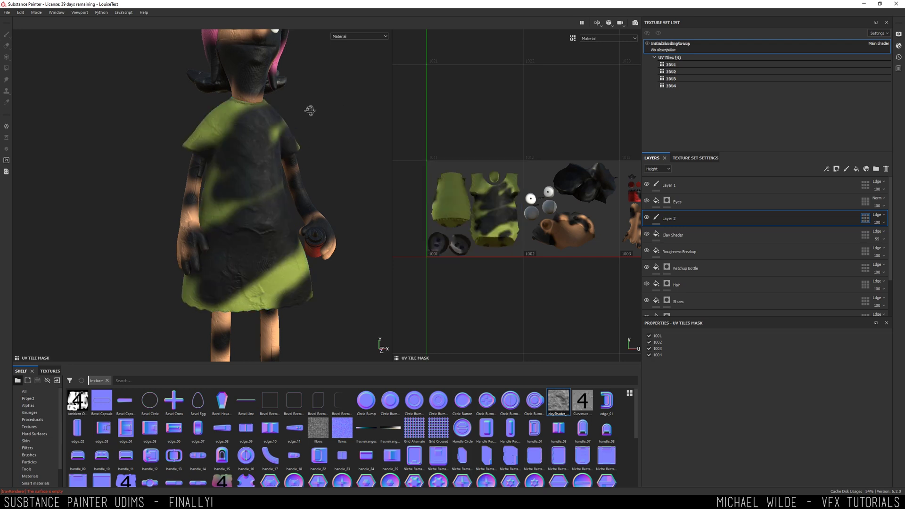
alt+drag(310, 109, 345, 168)
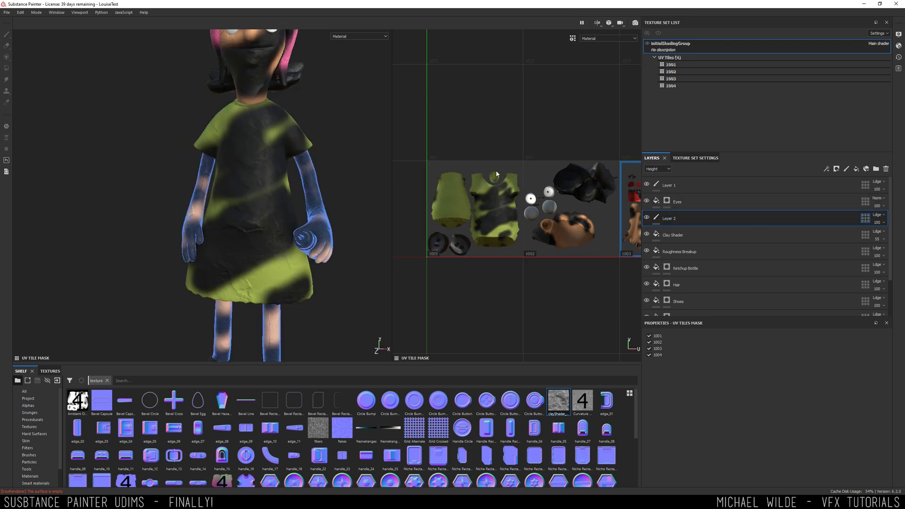
alt+right_drag(350, 138, 283, 109)
alt+drag(267, 102, 235, 151)
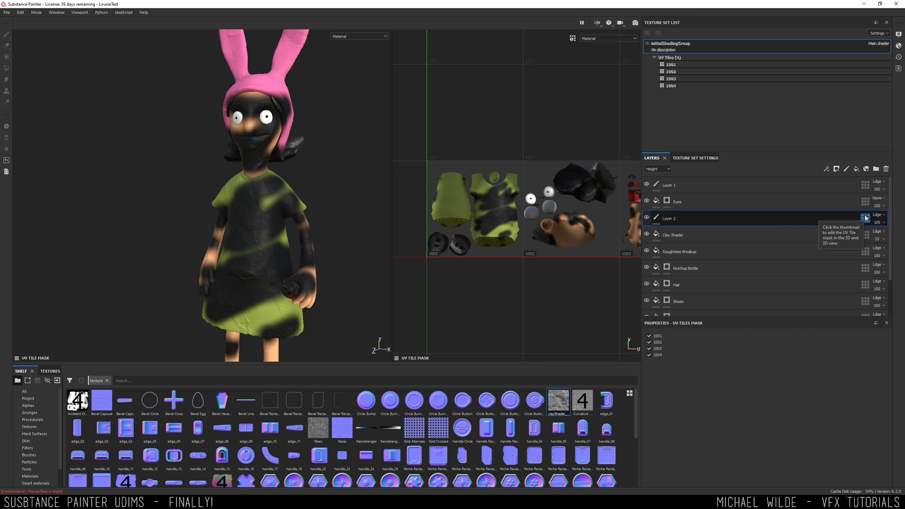
- Exclude UV tile 1001 from Layer 2's tile mask again and return to painting on the layer
click(476, 214)
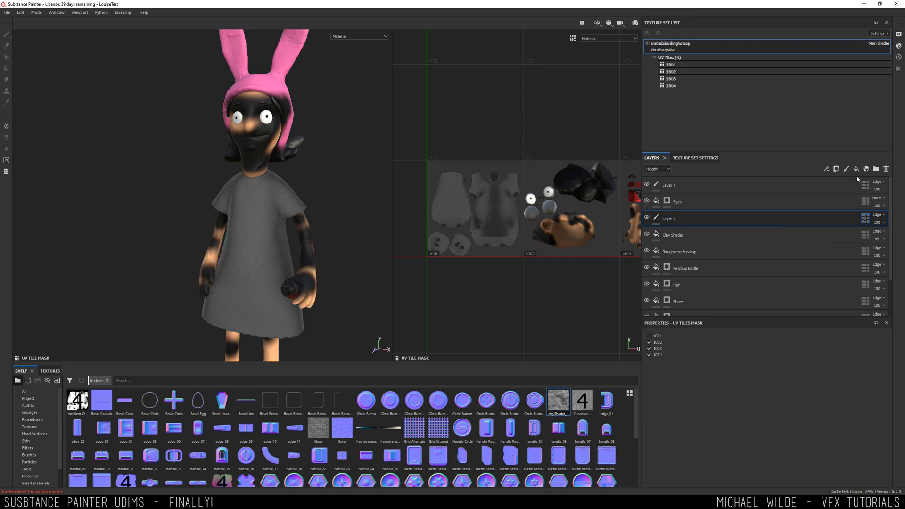
click(660, 220)
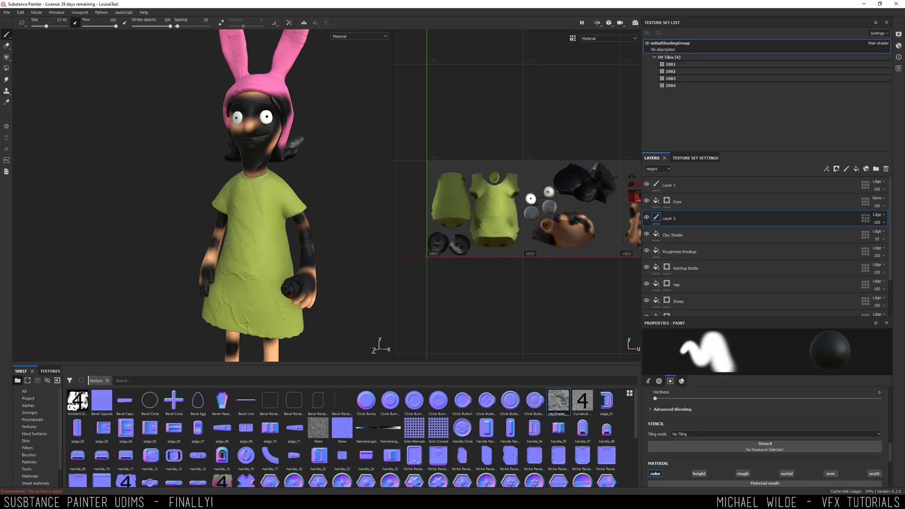
alt+drag(333, 179, 328, 183)
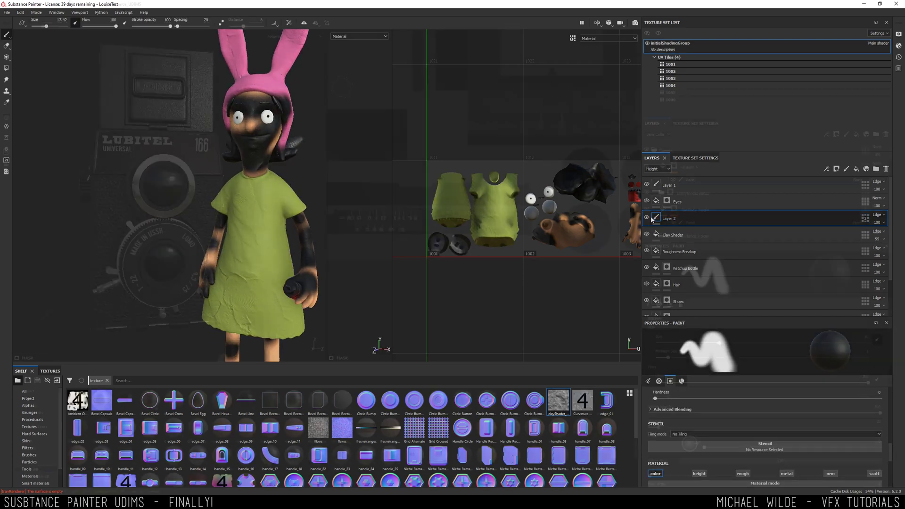
- In the camera project, open the texture export settings and show the output templates
click(7, 12)
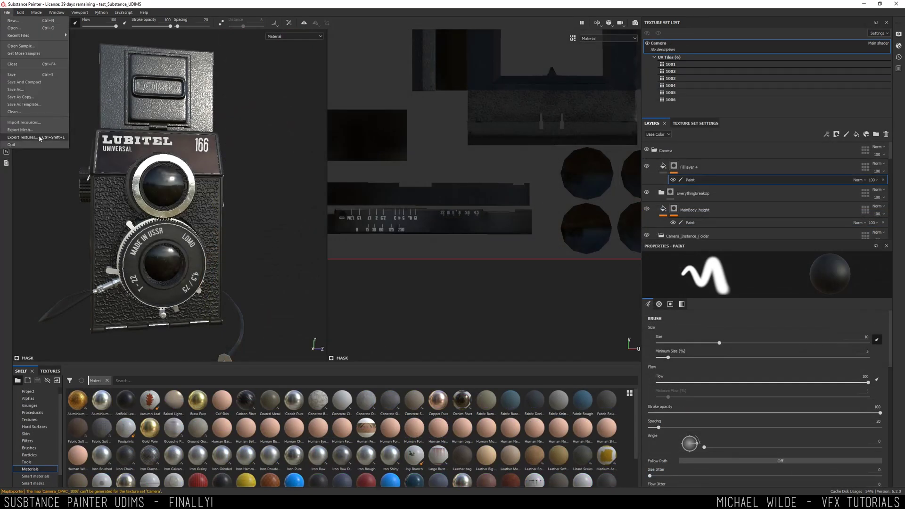
click(21, 137)
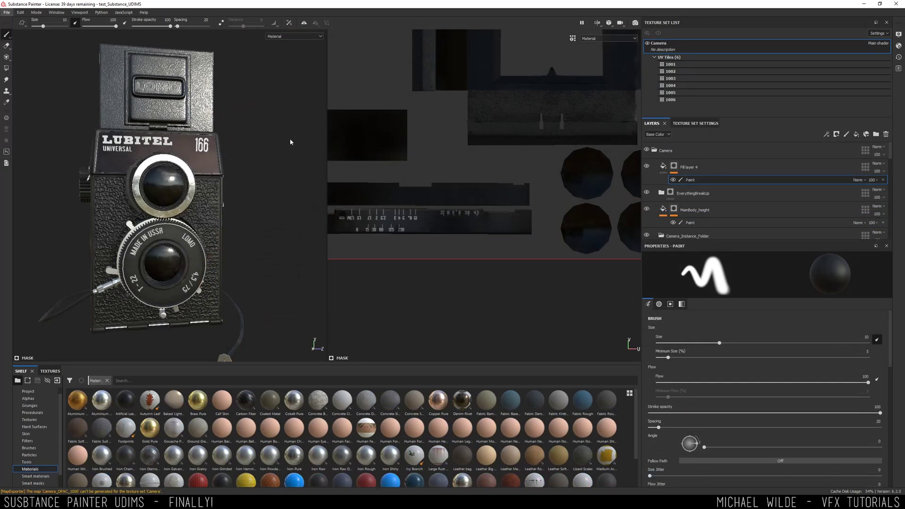
mouse_move(340, 117)
mouse_down()
mouse_move(297, 96)
mouse_move(343, 106)
mouse_up()
click(276, 116)
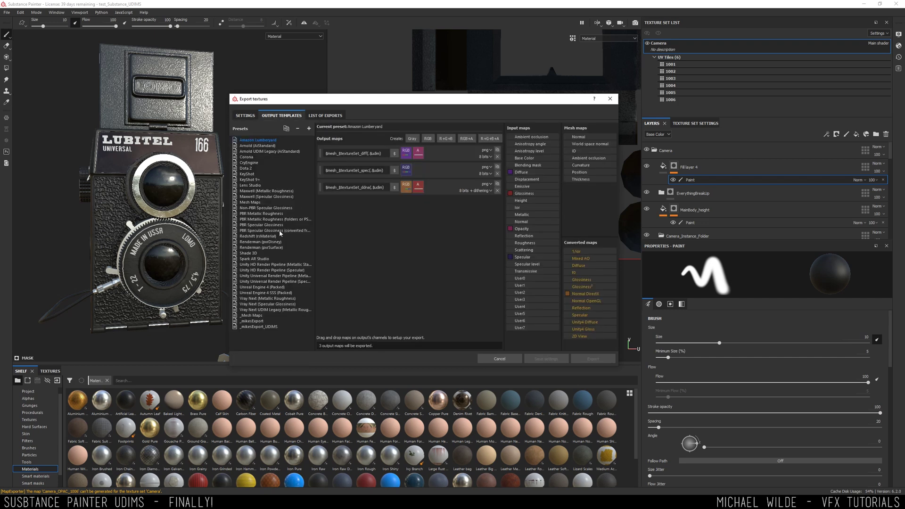
- Compare the output map naming of the _mikesExport and _mikesExport_UDIMS presets, leaving _mikesExport_UDIMS selected
click(257, 321)
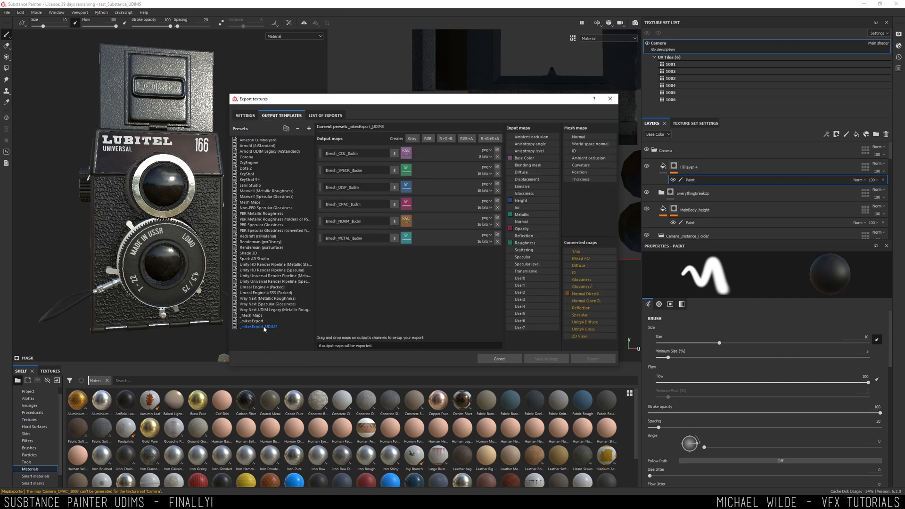
click(370, 154)
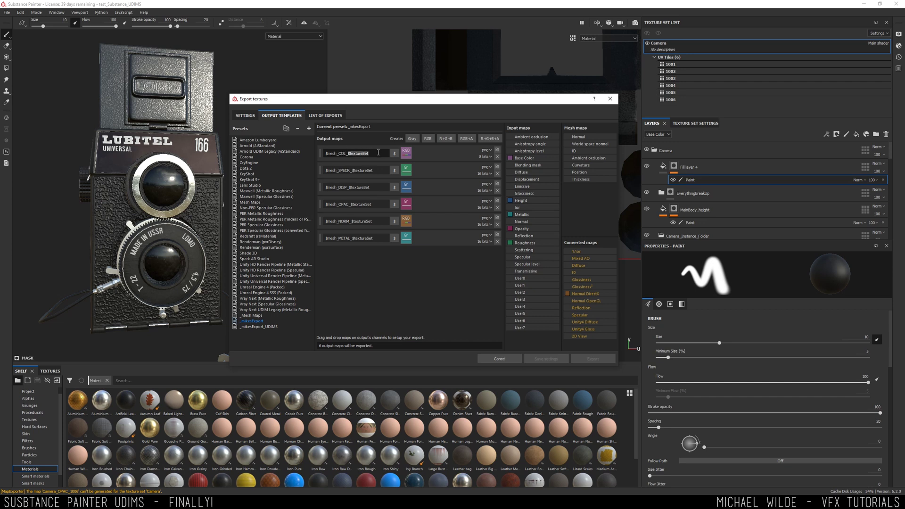
click(263, 327)
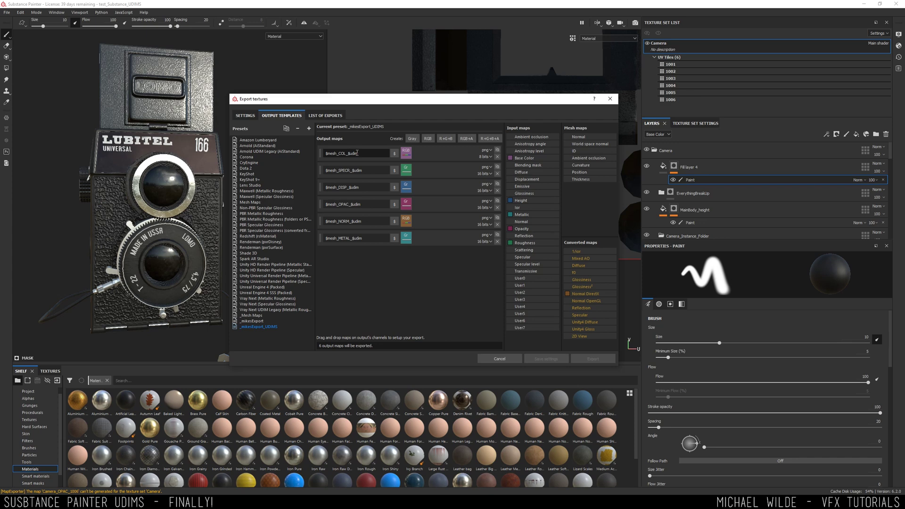
- Switch to File Explorer, examine the camera's exported UDIM maps in the Test folder, and return to the export templates
click(62, 501)
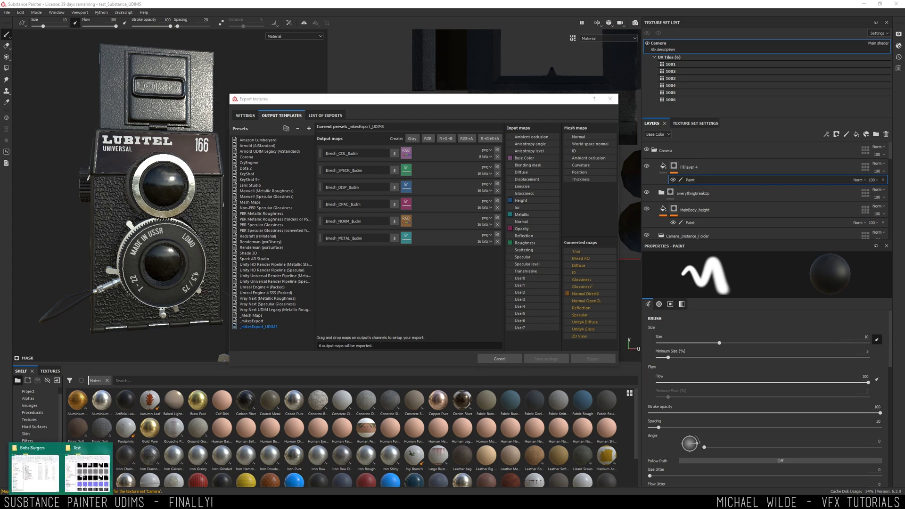
click(81, 481)
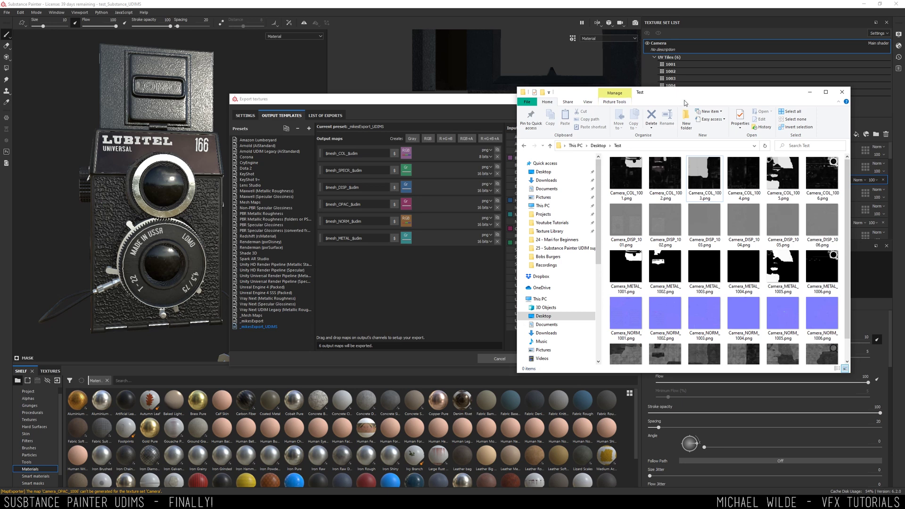
drag(685, 102, 685, 127)
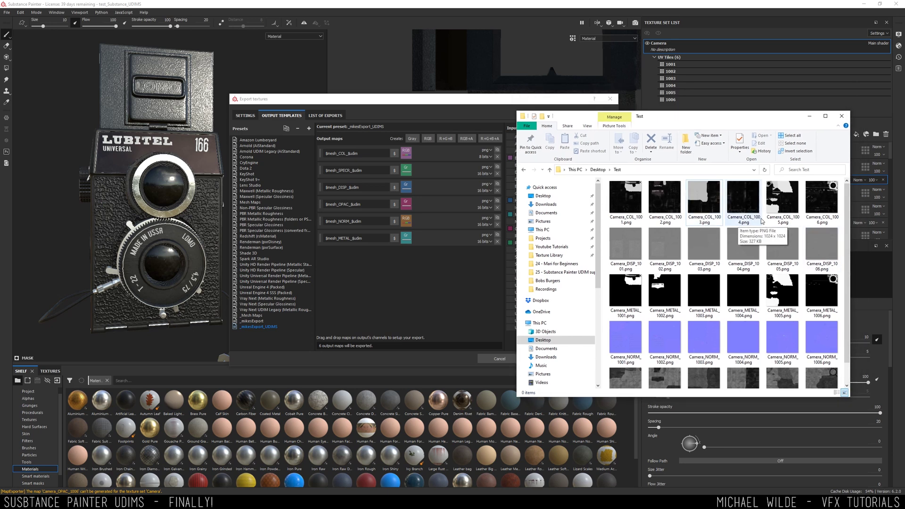
scroll(748, 249, down, 1)
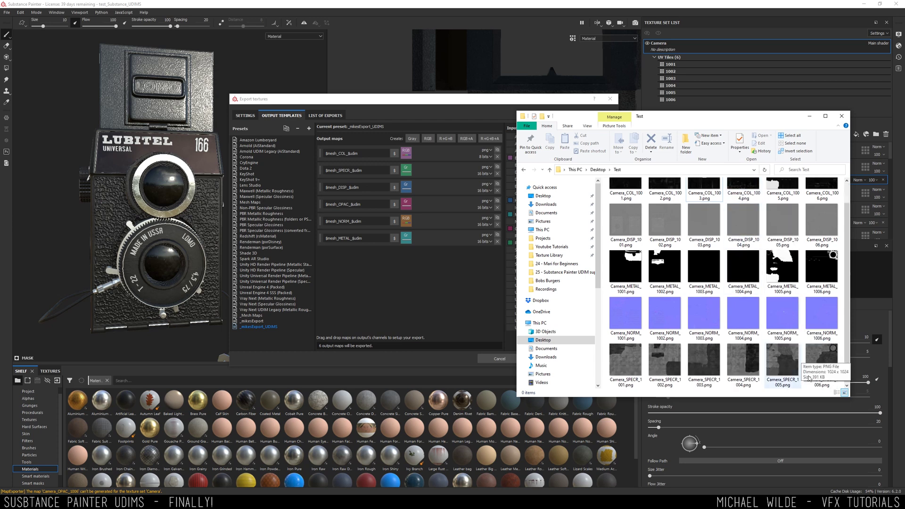
click(384, 276)
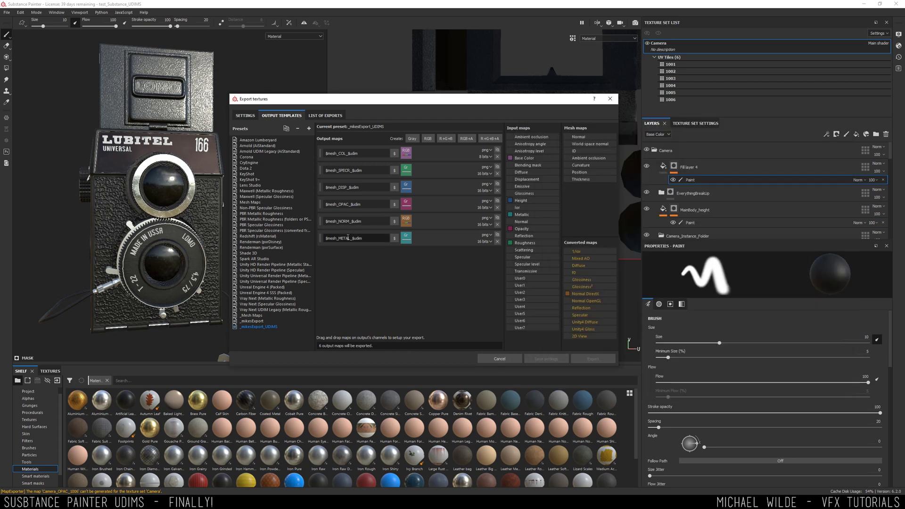
click(370, 260)
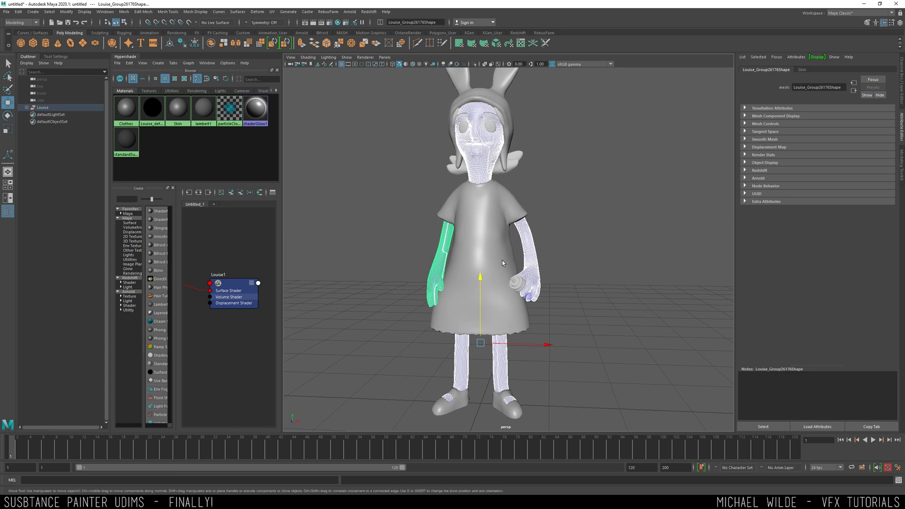
- Switch to Maya and check which parts of the Louise model belong to the Skin, Clothes and Louise default materials
click(392, 178)
right_drag(183, 112, 236, 112)
alt+drag(392, 178, 443, 177)
alt+drag(511, 177, 443, 156)
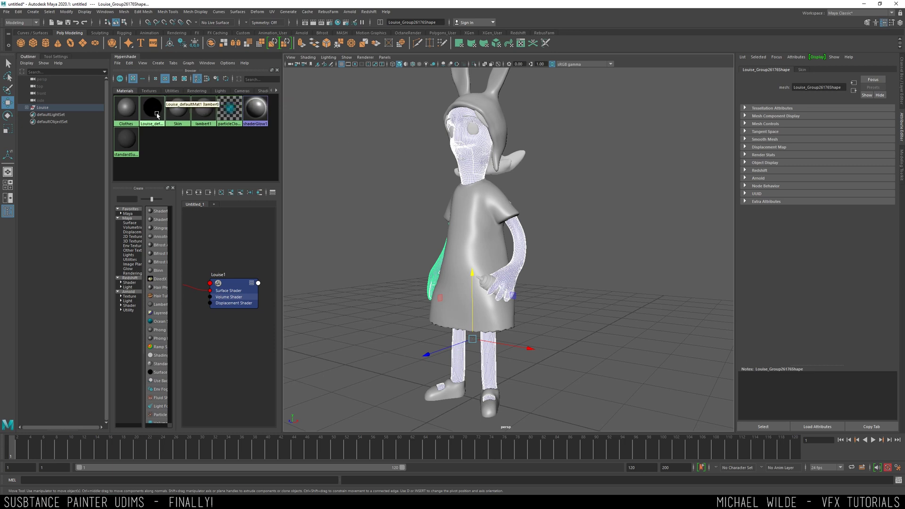
right_drag(121, 112, 253, 112)
click(425, 164)
alt+drag(398, 158, 448, 160)
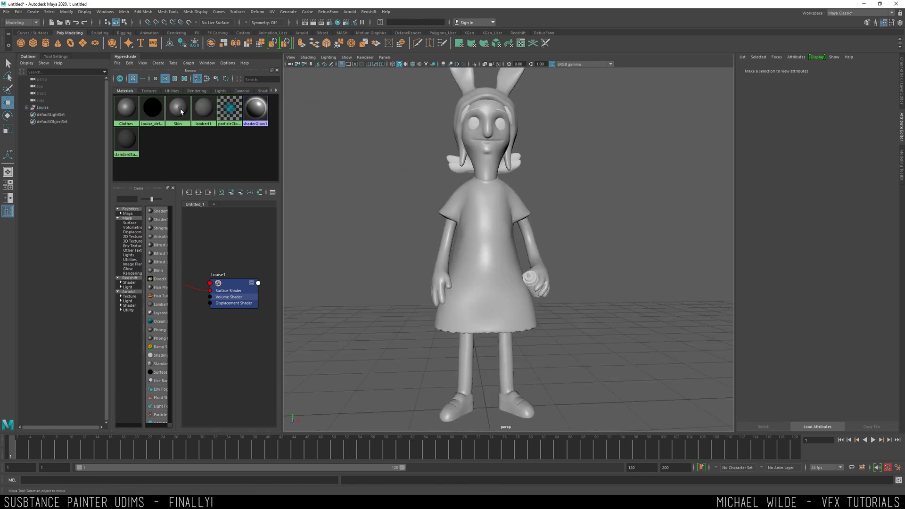
right_drag(147, 112, 207, 111)
alt+drag(596, 166, 578, 170)
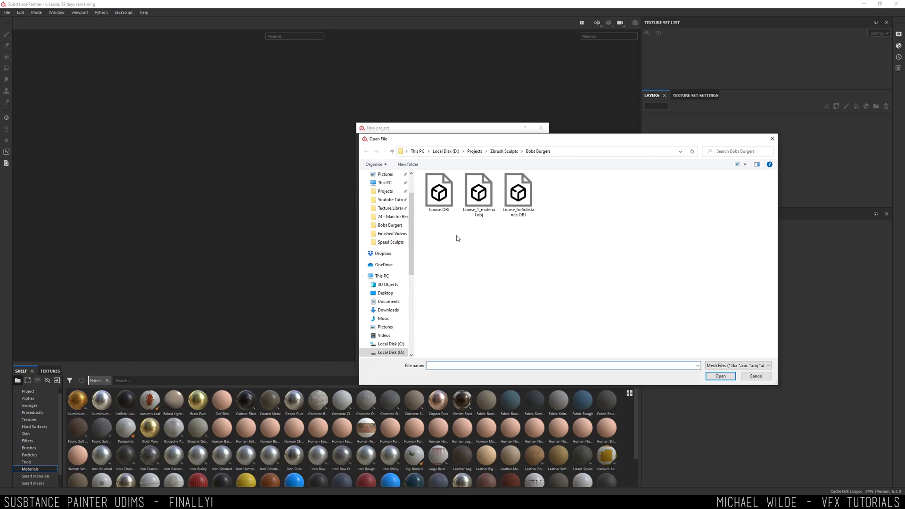
- Switch to Substance Painter, load Louise_forSubstance.OBJ into the new project, enlarge the texture set list and frame the UV tiles
double_click(521, 195)
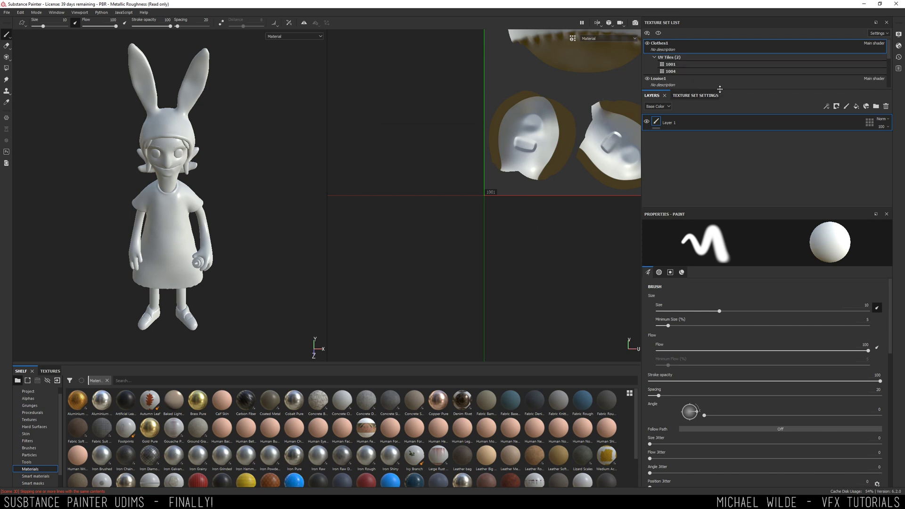
drag(720, 89, 723, 166)
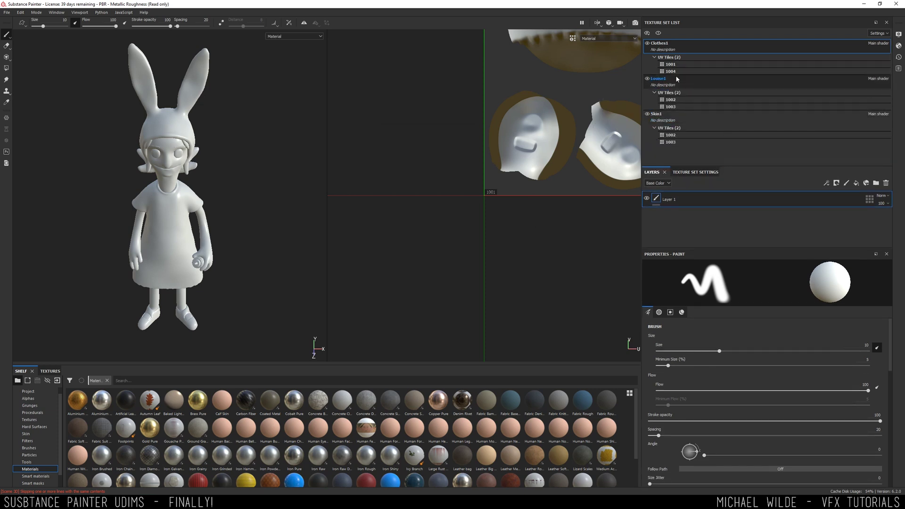
key(f)
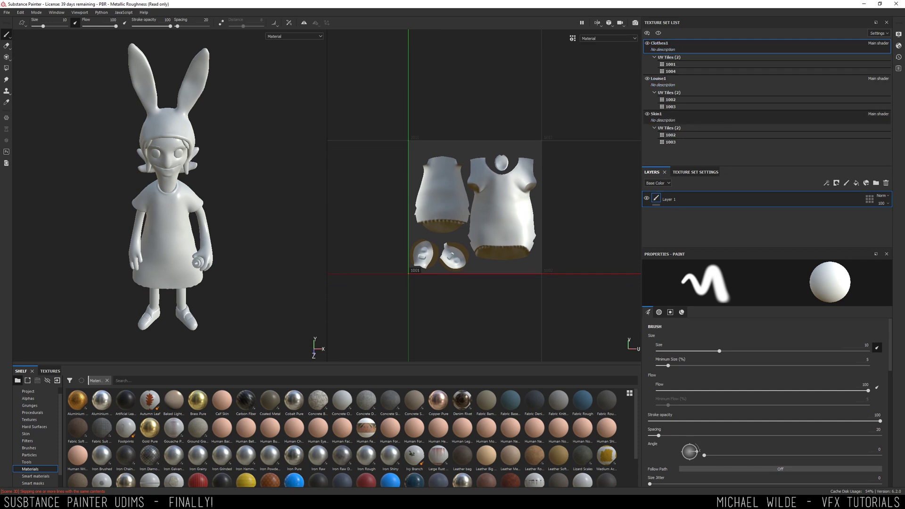
- Toggle the Skin1 texture set's visibility off and on to check which parts it covers, with the character framed
click(647, 114)
click(647, 115)
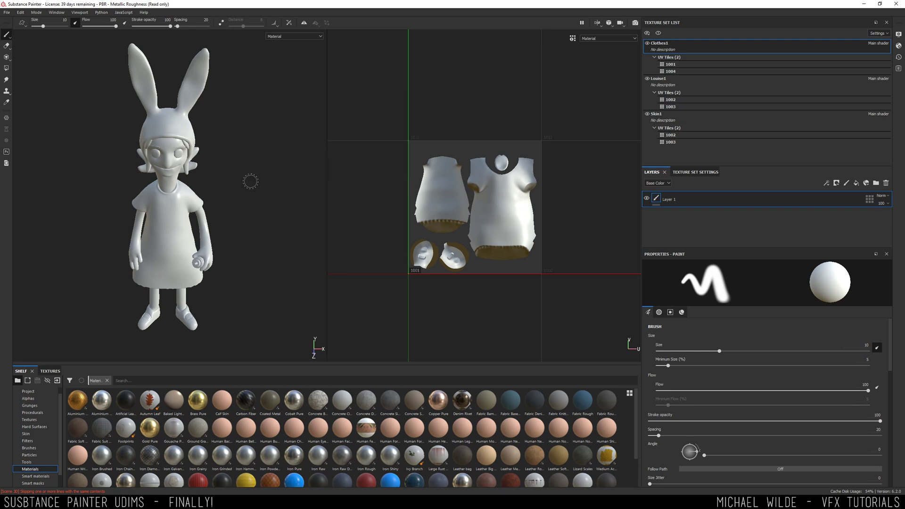
key(f)
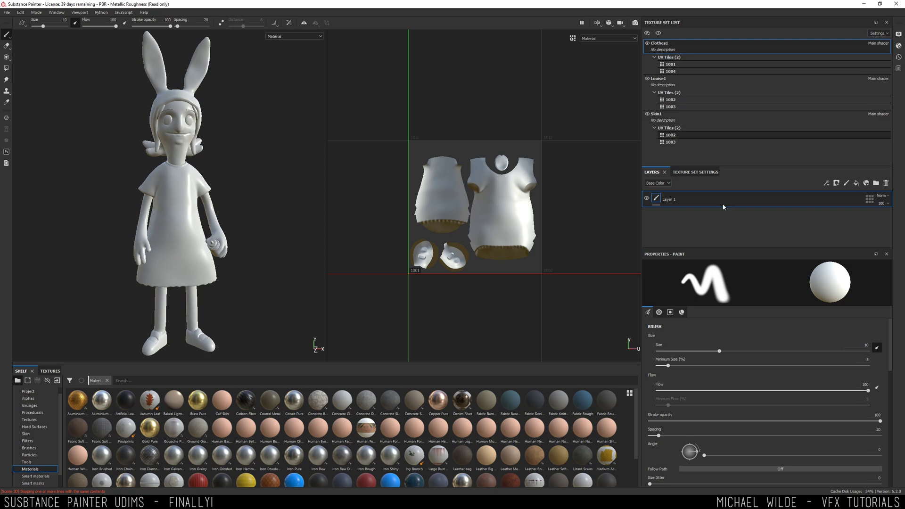
- Bake all mesh maps at 512 for every UV tile of the Clothes1, Louise1 and Skin1 texture sets
click(696, 173)
scroll(849, 214, down, 5)
click(862, 240)
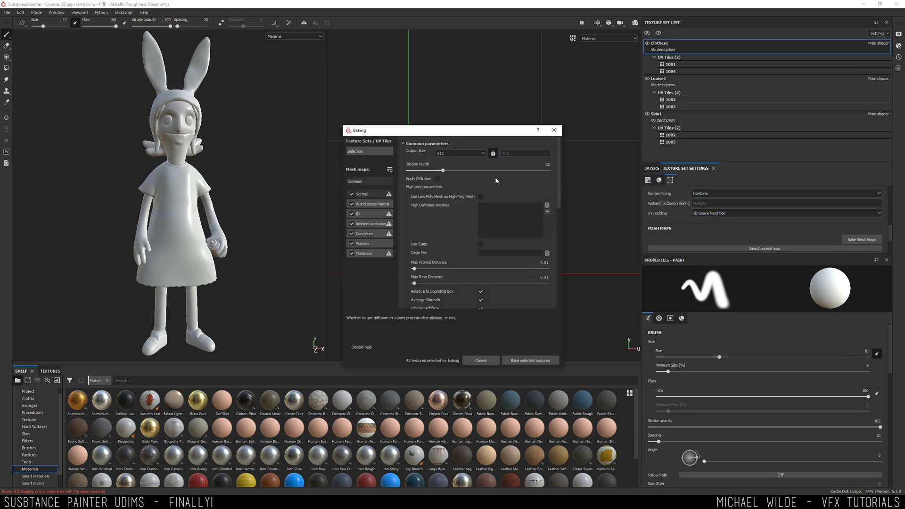
click(367, 152)
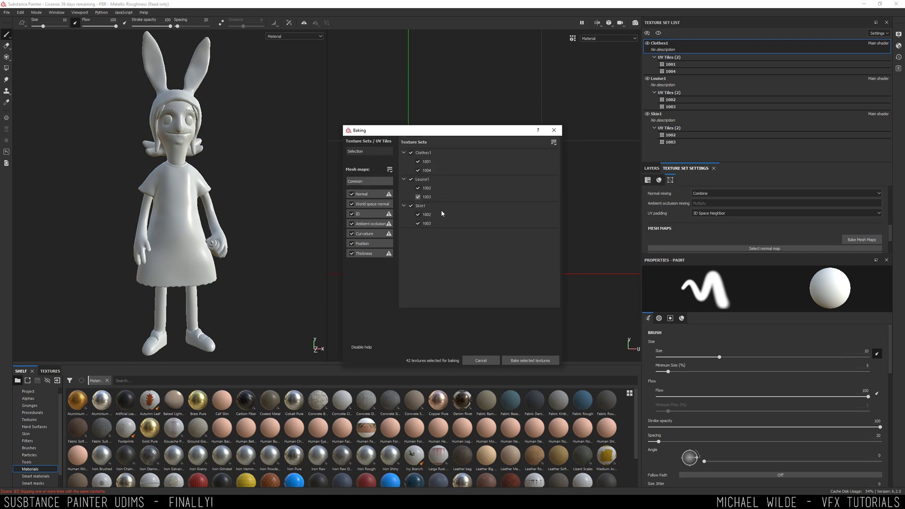
click(530, 360)
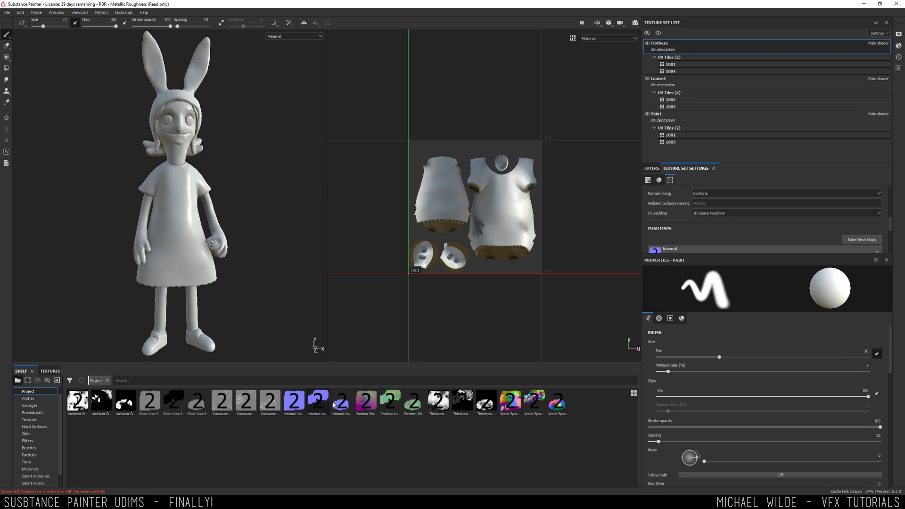
- Add the Calf Skin material as a fill layer above Layer 1 in the Skin1 texture set
drag(339, 404, 455, 370)
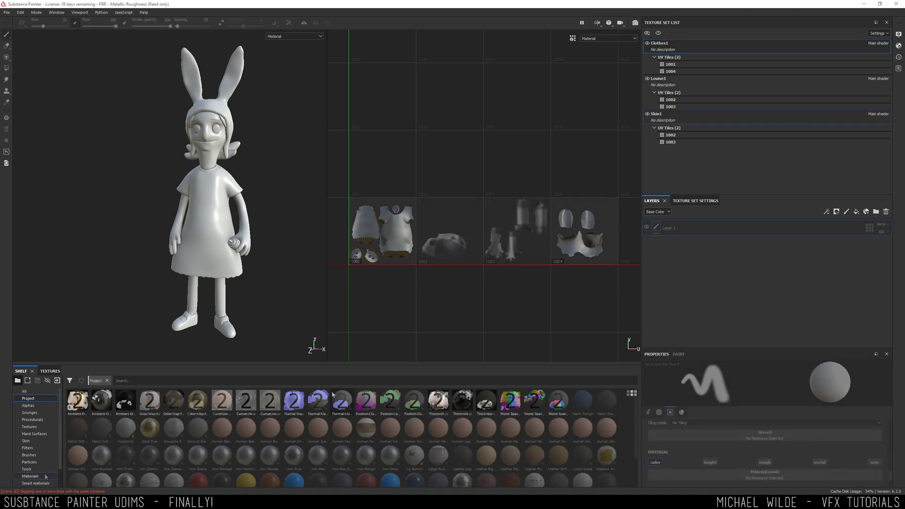
mouse_move(221, 411)
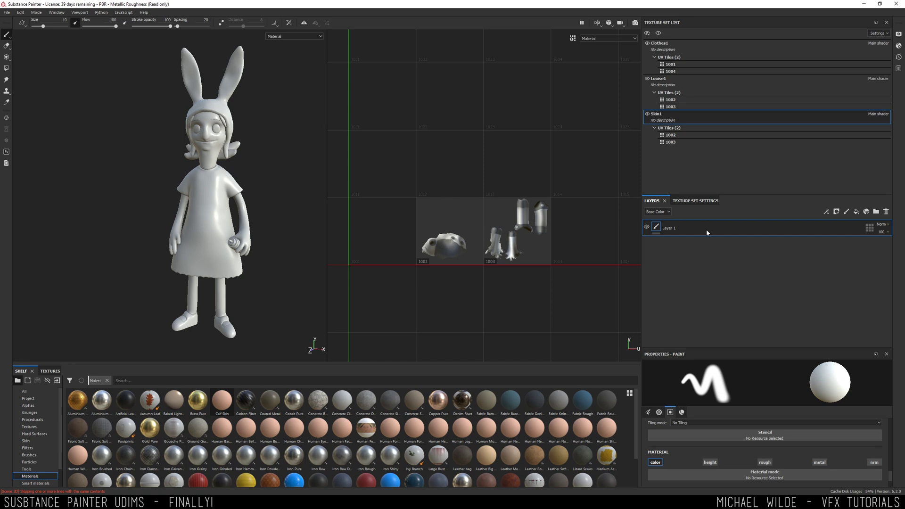
drag(222, 400, 735, 234)
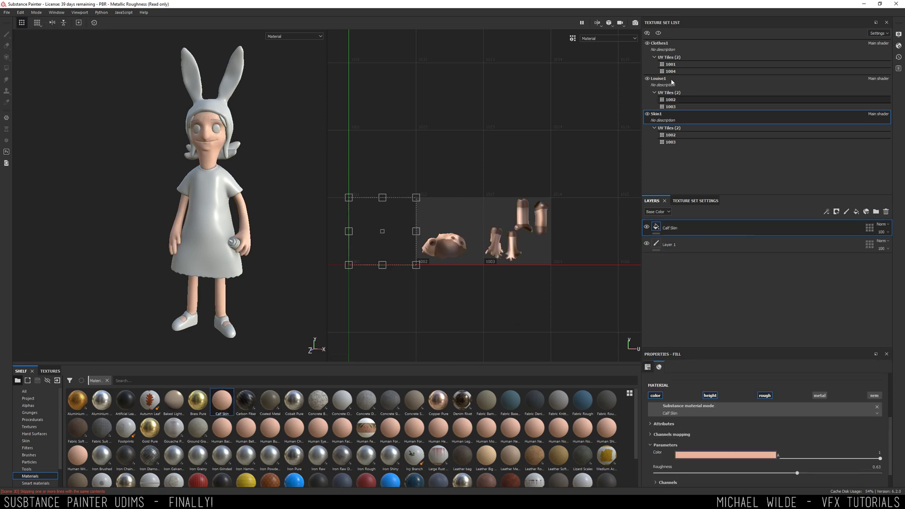
- Add the Plastic Grid Bumpy material as a fill layer in the Clothes1 texture set and make Louise1 the active texture set
click(679, 45)
drag(346, 475, 693, 227)
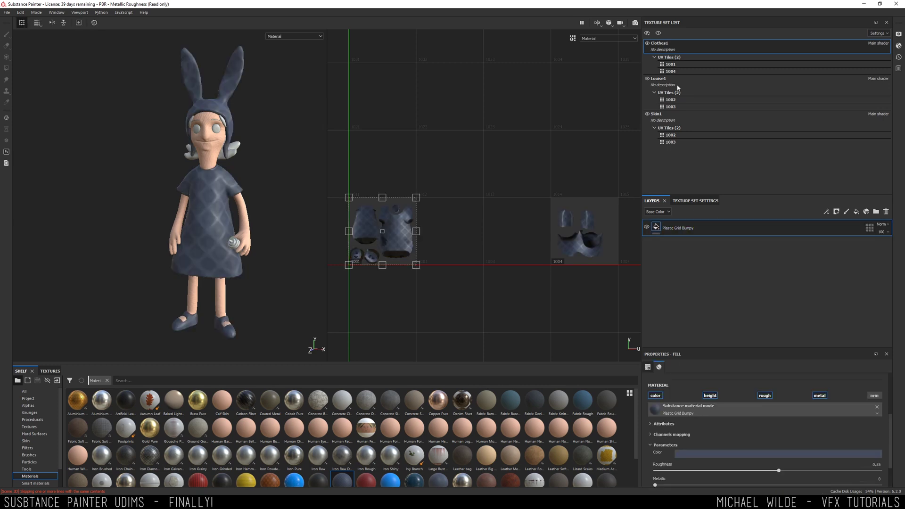
click(678, 88)
alt+drag(247, 156, 211, 159)
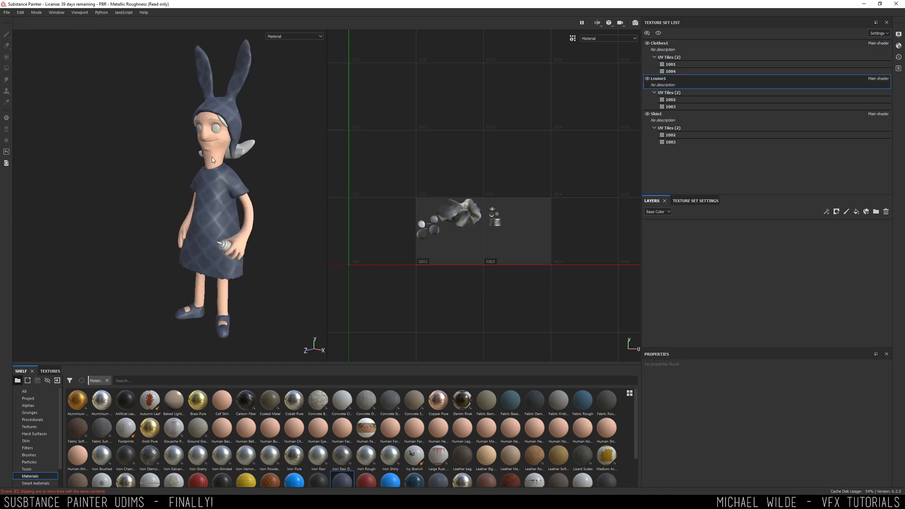
- Open the texture export settings, examine the Clothes1 output maps and UV tiles, and bring up the output template presets
click(6, 13)
click(21, 131)
drag(305, 121, 329, 120)
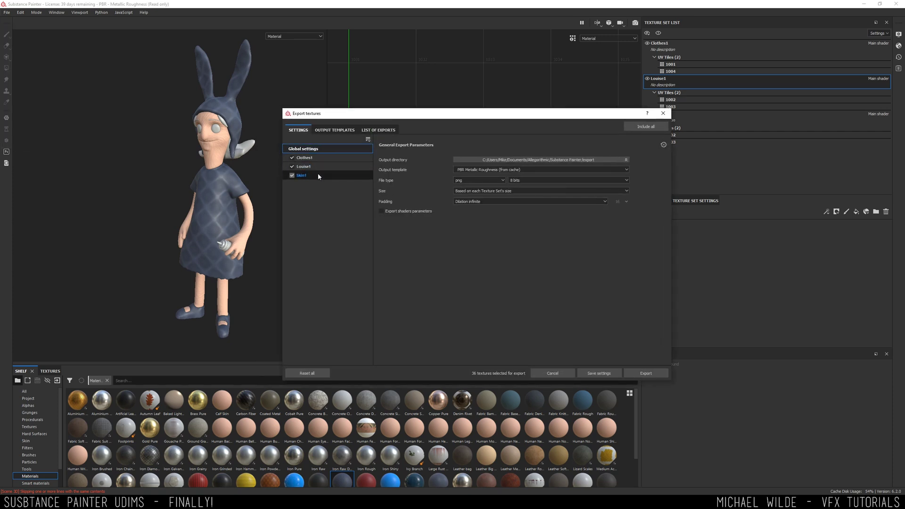
click(324, 159)
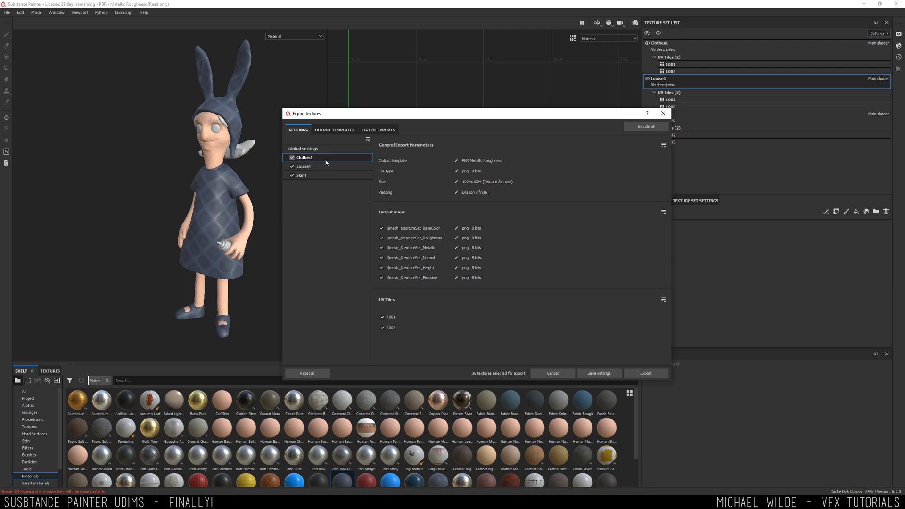
click(334, 131)
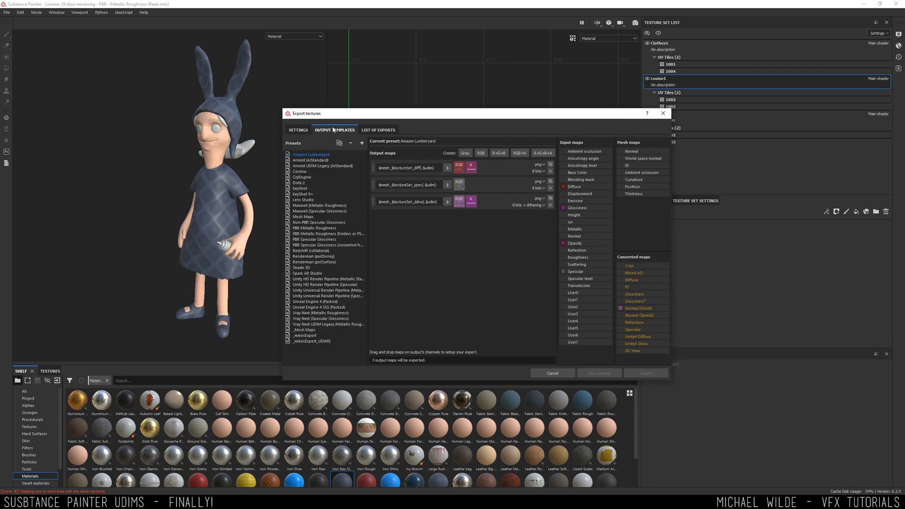